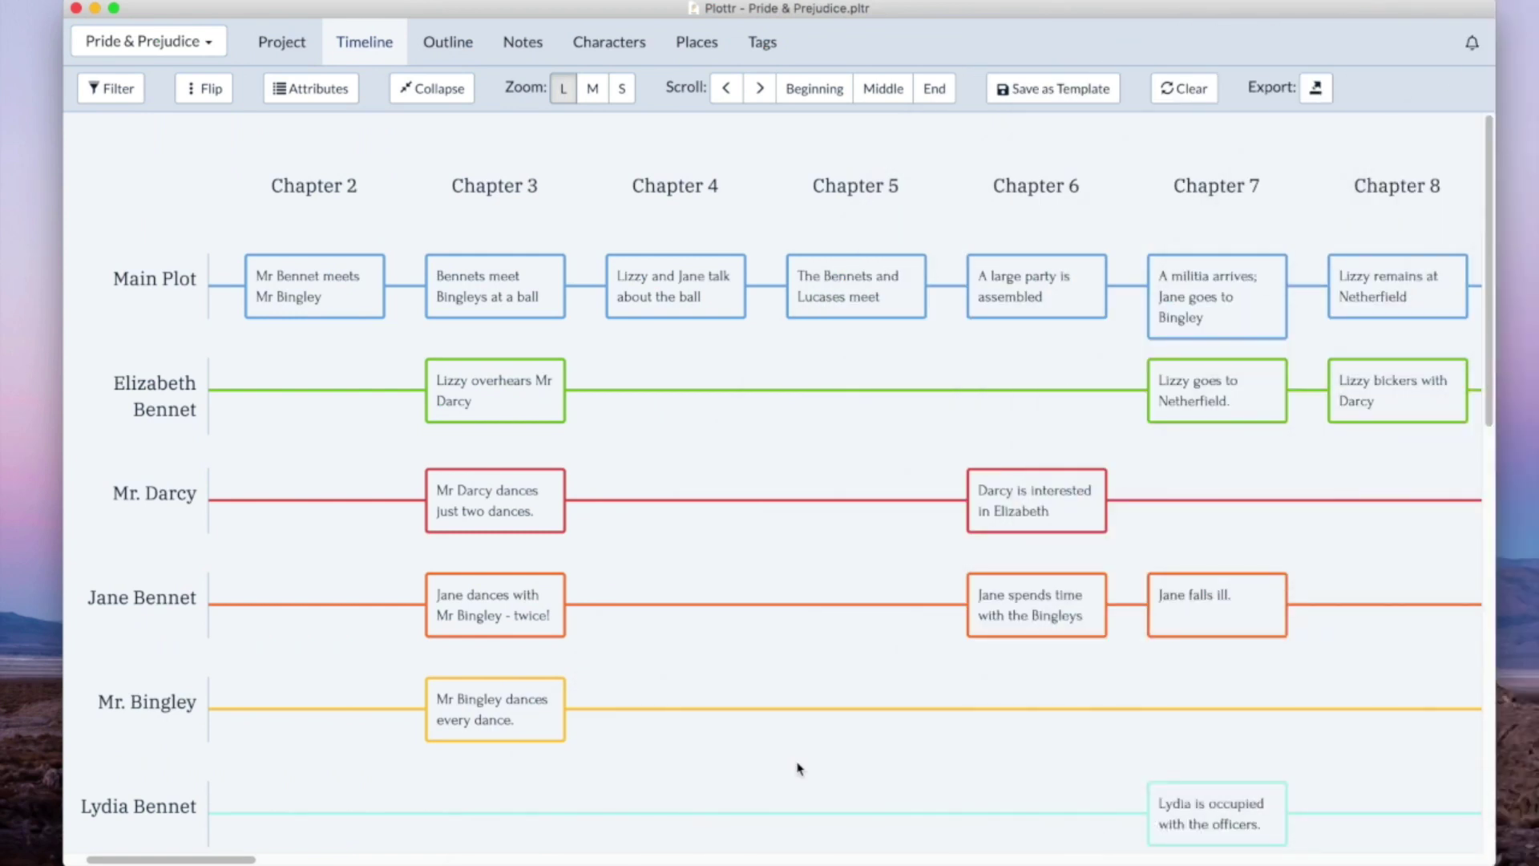
For Elizabeth Bennet's Chapter 4, compare the Proactive Scene and Scene Essentials templates and pick Proactive Scene.
{"action": "mouse_move", "coordinate": [646, 388]}
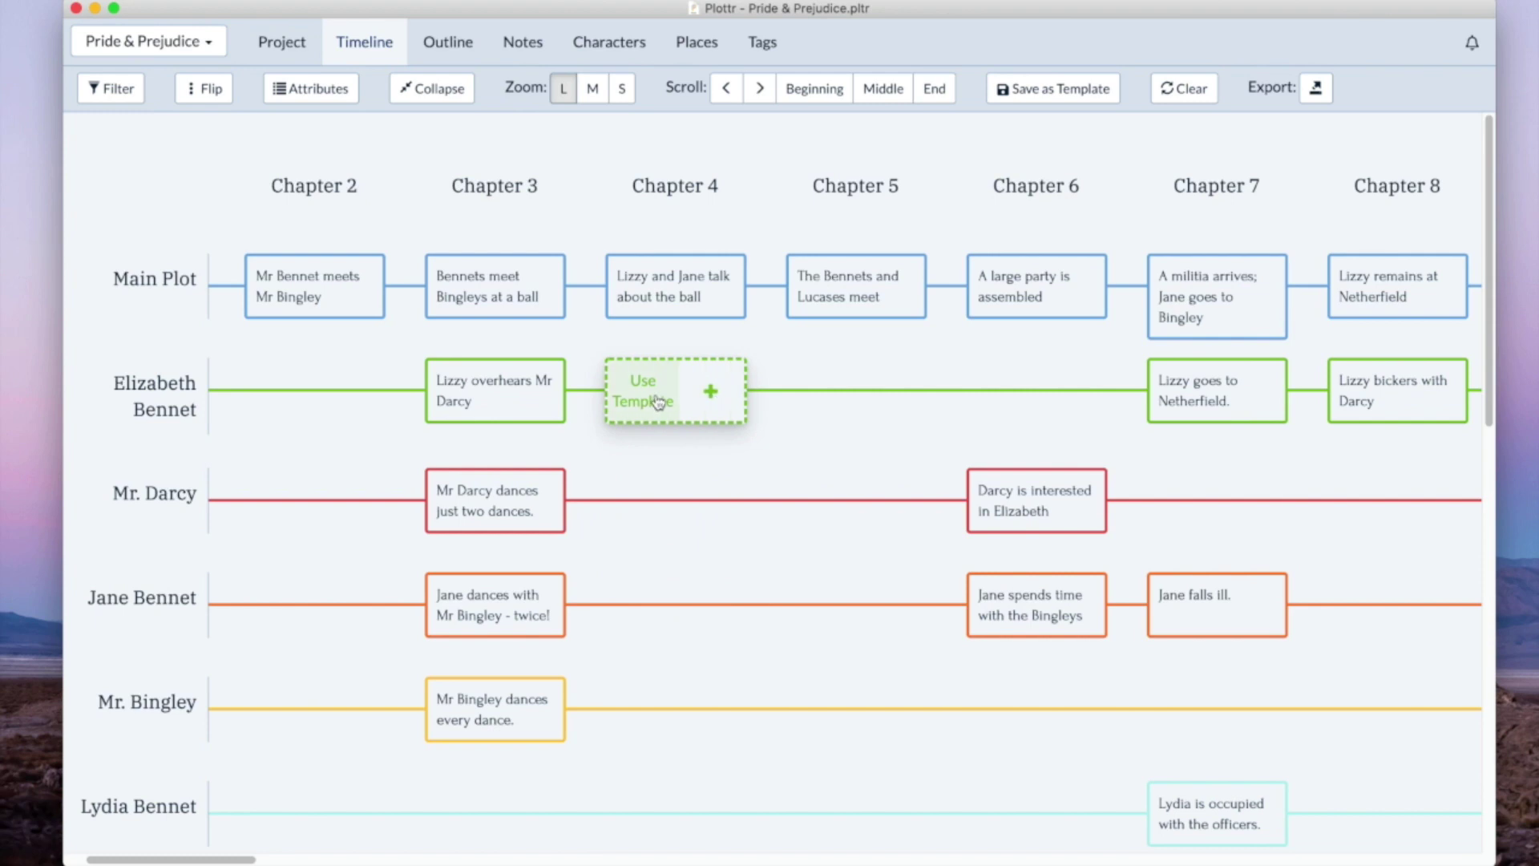
{"action": "left_click", "coordinate": [657, 401]}
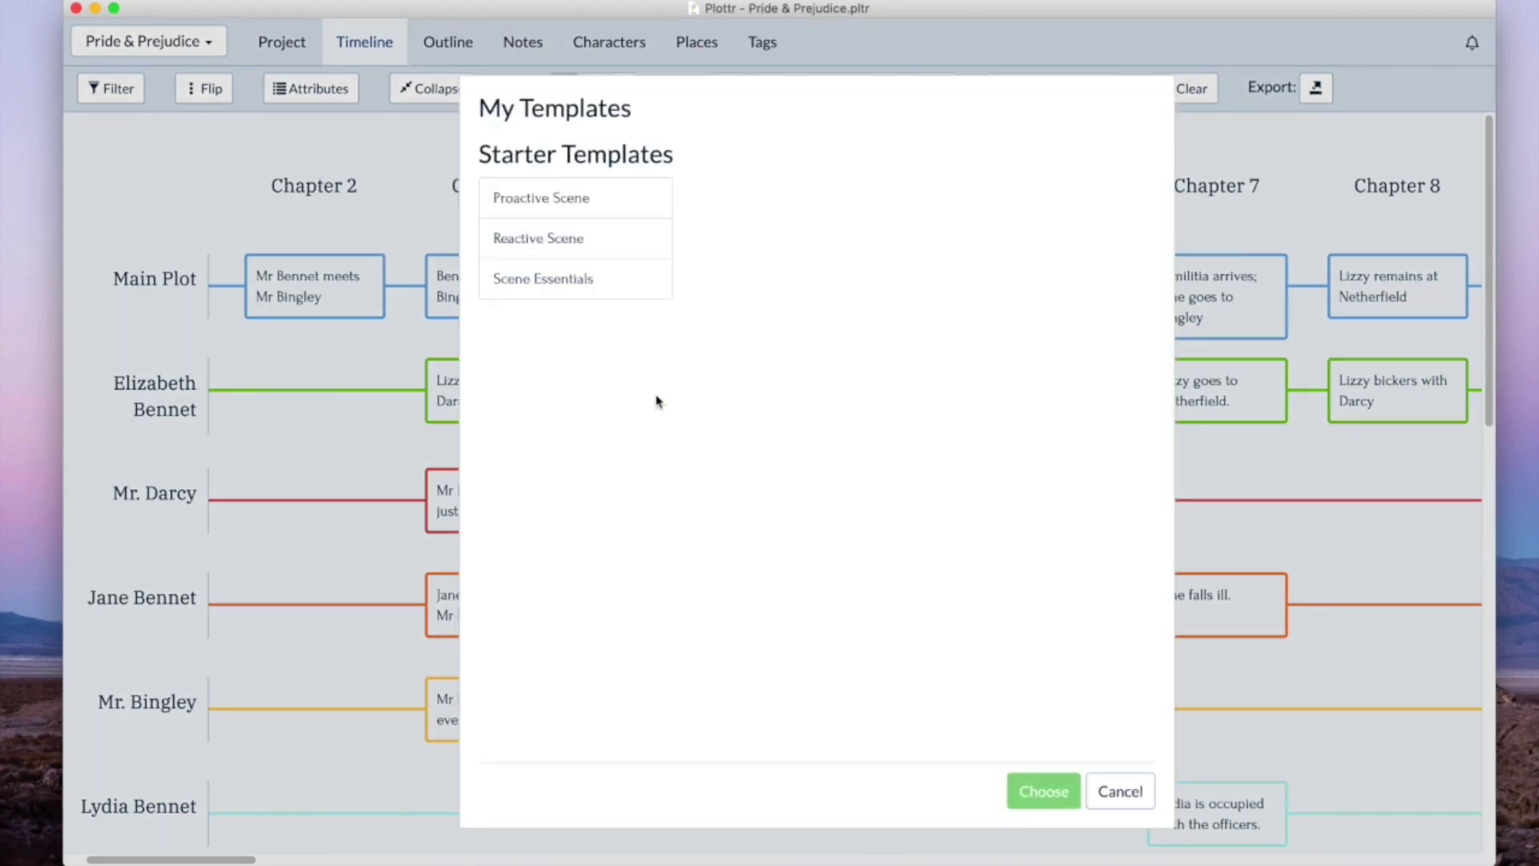
{"action": "left_click", "coordinate": [626, 201]}
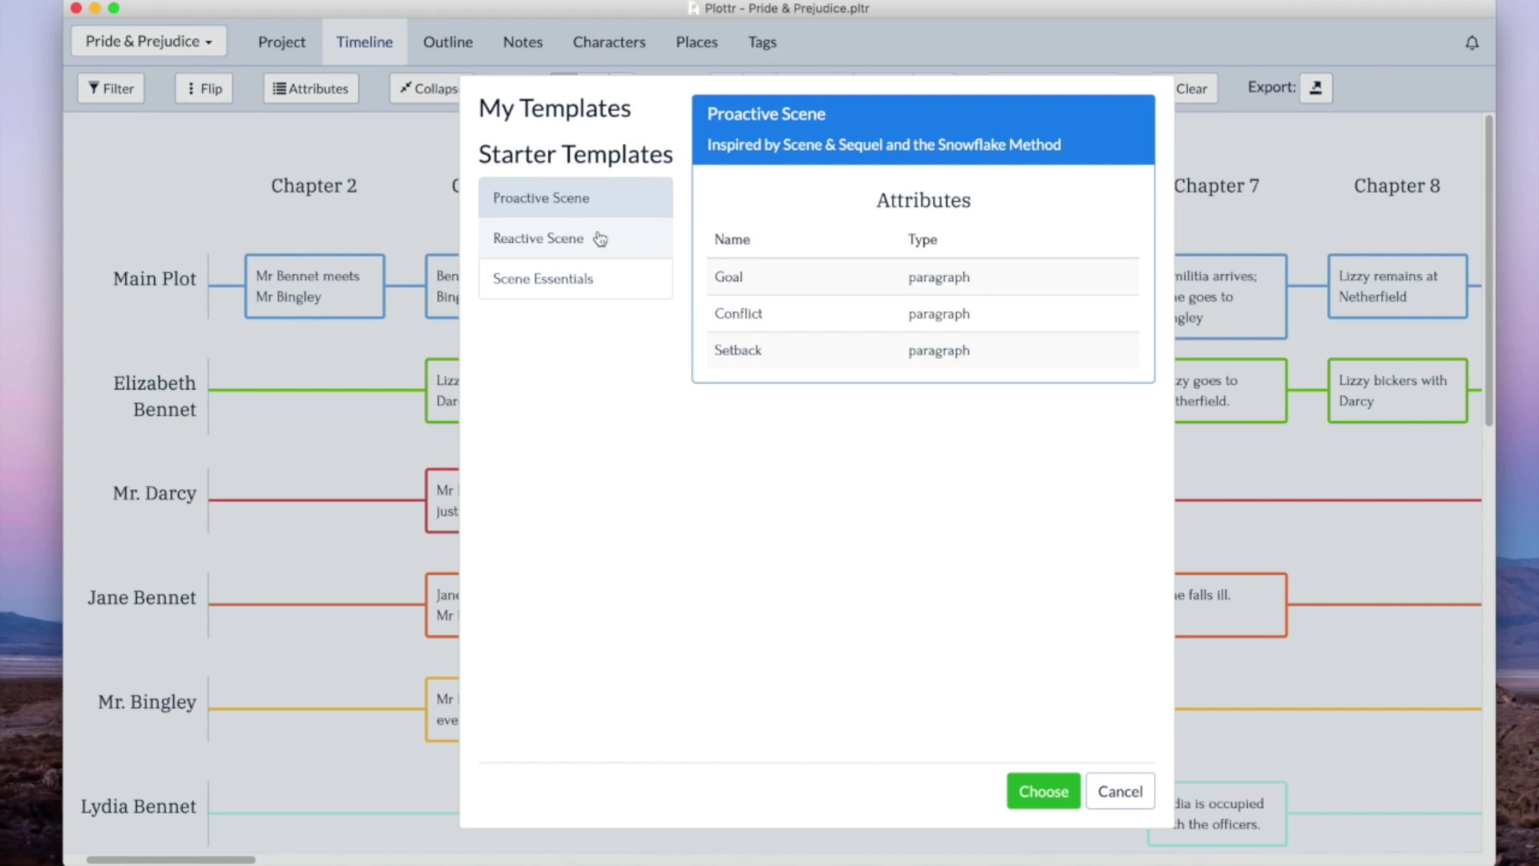
{"action": "left_click", "coordinate": [589, 281]}
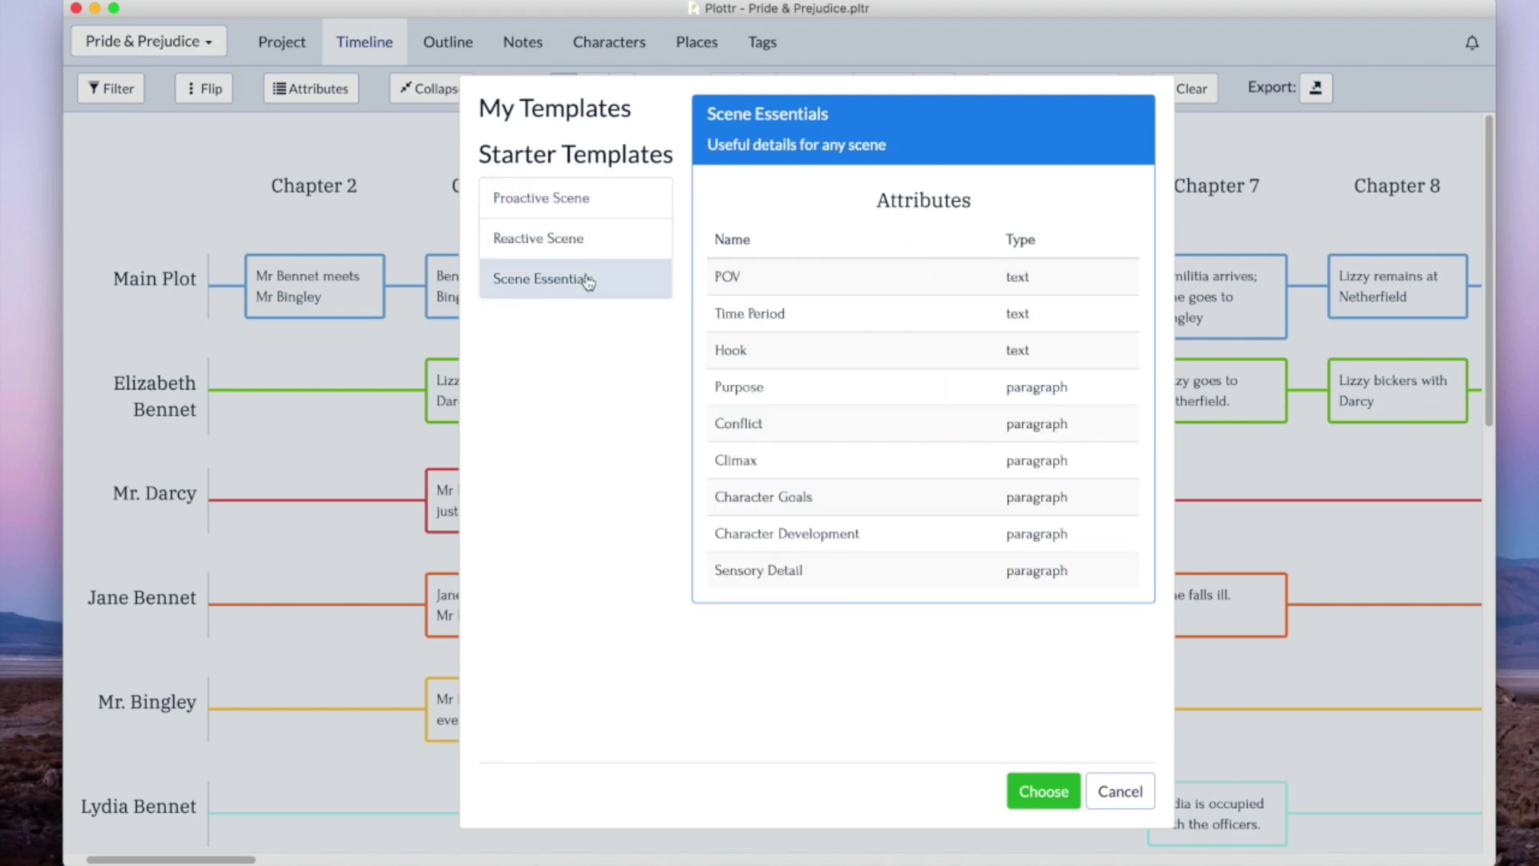
{"action": "left_click", "coordinate": [575, 204]}
Create the Proactive Scene card and title it 'something'.
{"action": "left_click", "coordinate": [1041, 791]}
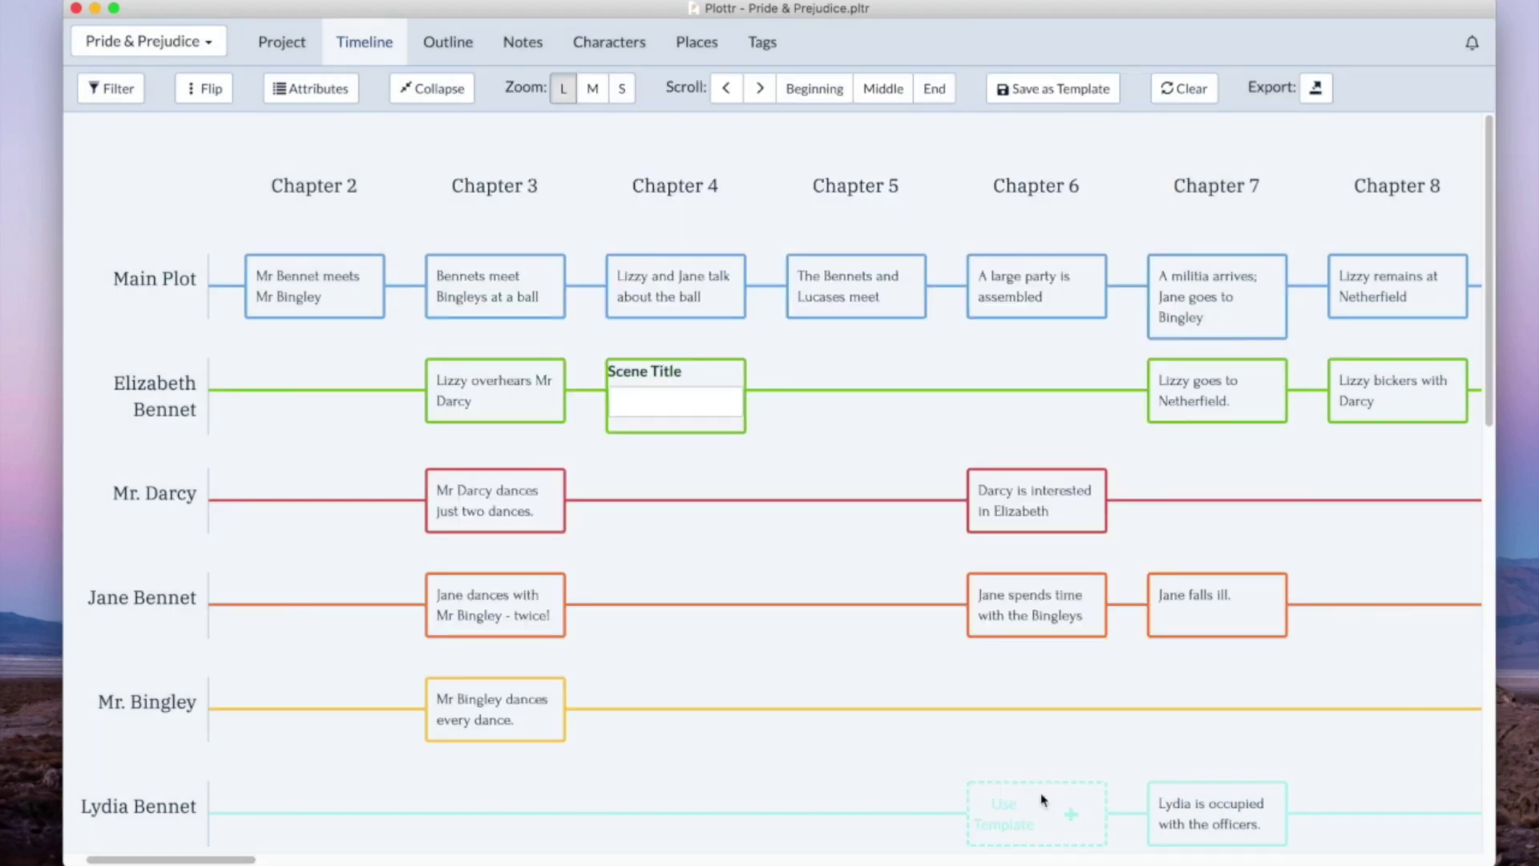
{"action": "type", "text": "something"}
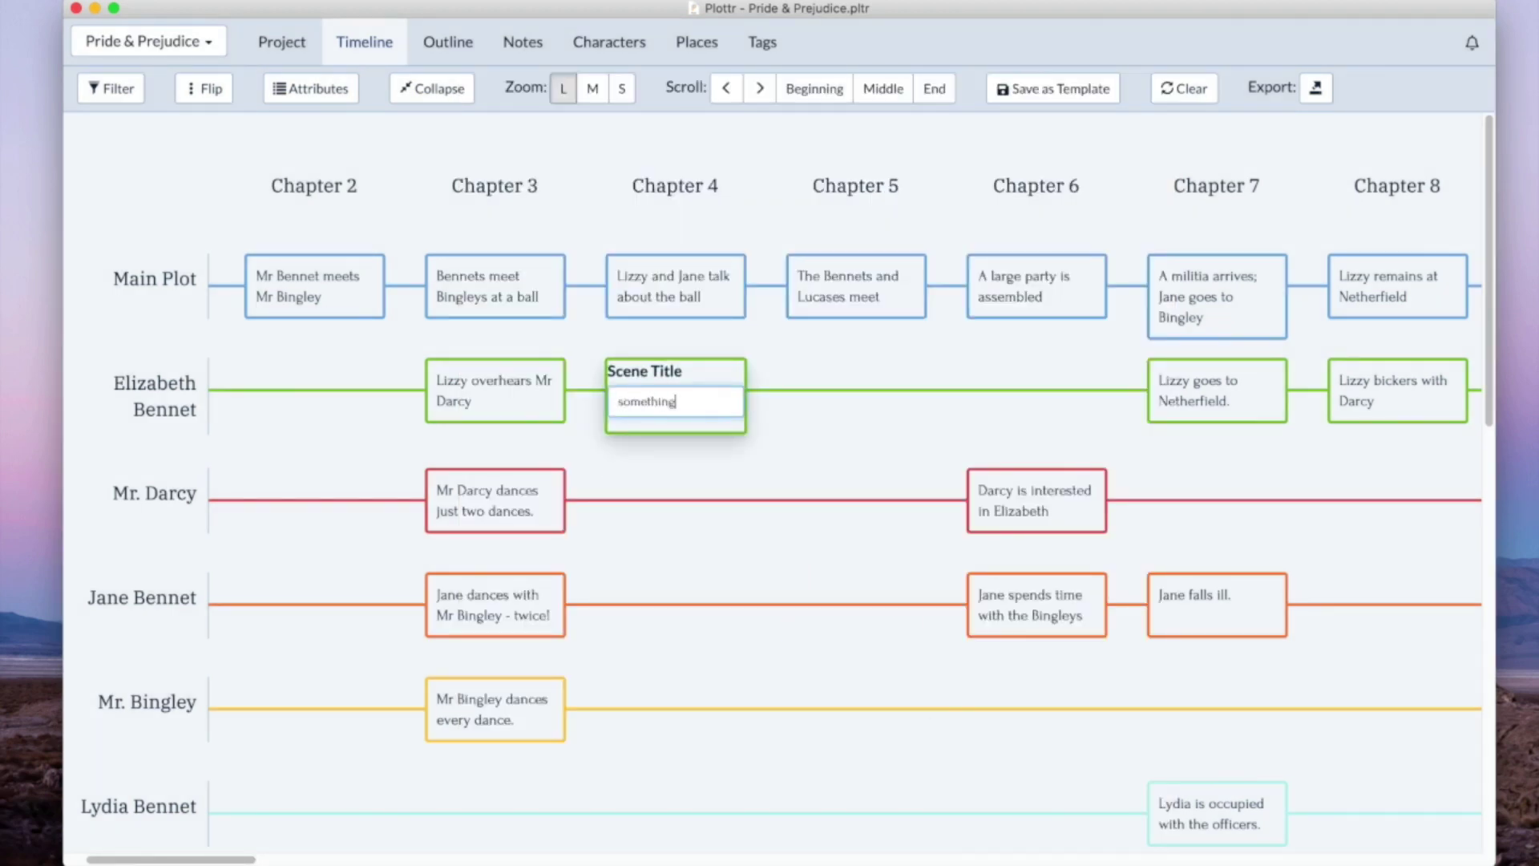
{"action": "key", "text": "Return"}
Review the scene's Goal, Conflict and Setback attributes, then cancel without saving.
{"action": "left_click", "coordinate": [654, 389]}
{"action": "left_click", "coordinate": [615, 170]}
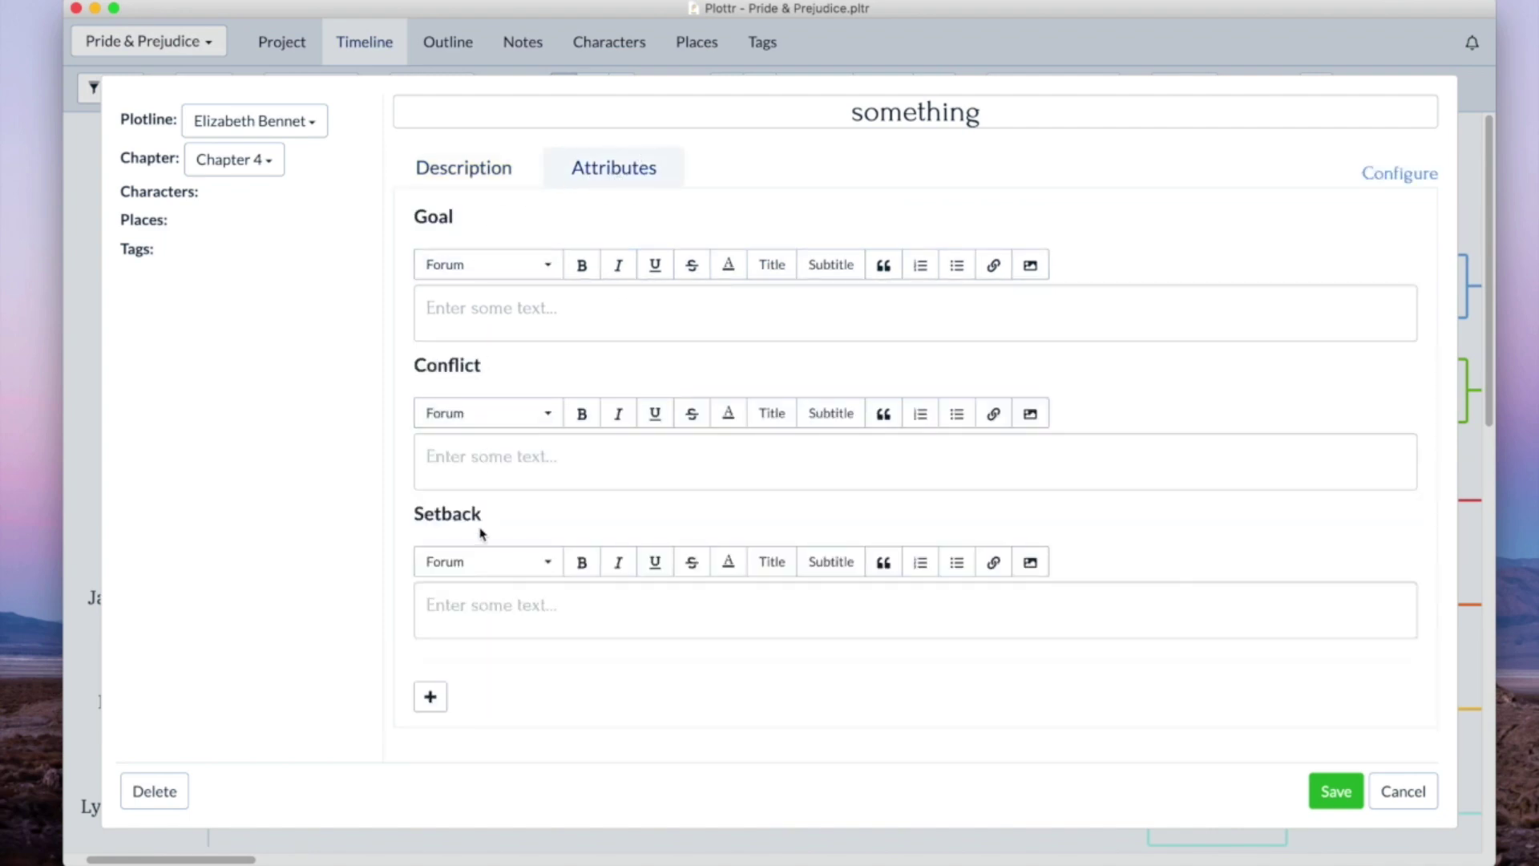
{"action": "left_click", "coordinate": [1413, 791]}
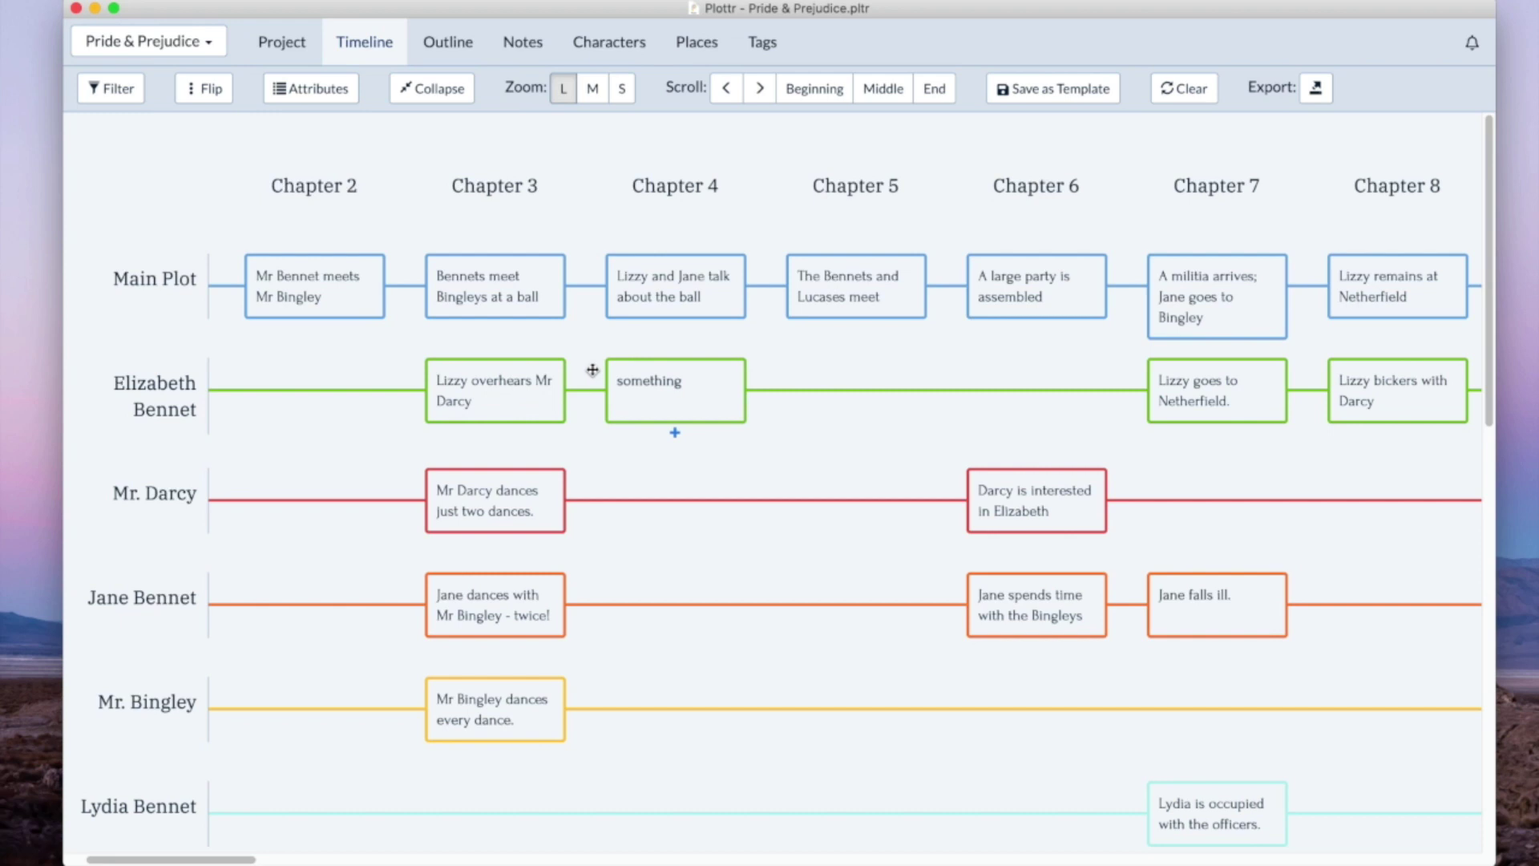
Add a paragraph-type scene attribute named 'The Moment of Truth'.
{"action": "scroll", "coordinate": [593, 373], "scroll_direction": "left", "scroll_amount": 3}
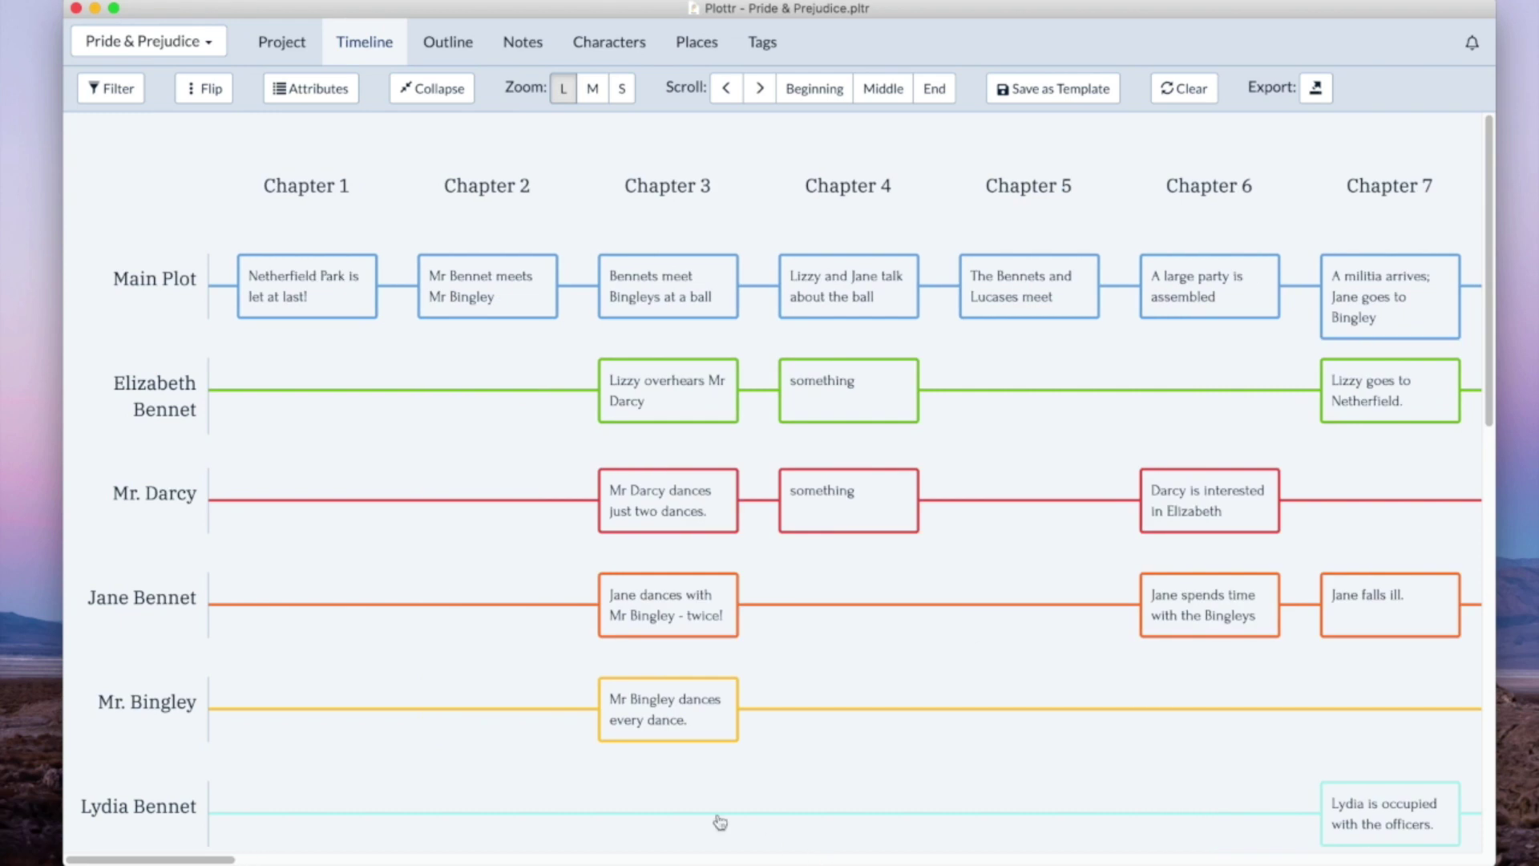
{"action": "left_click", "coordinate": [315, 91]}
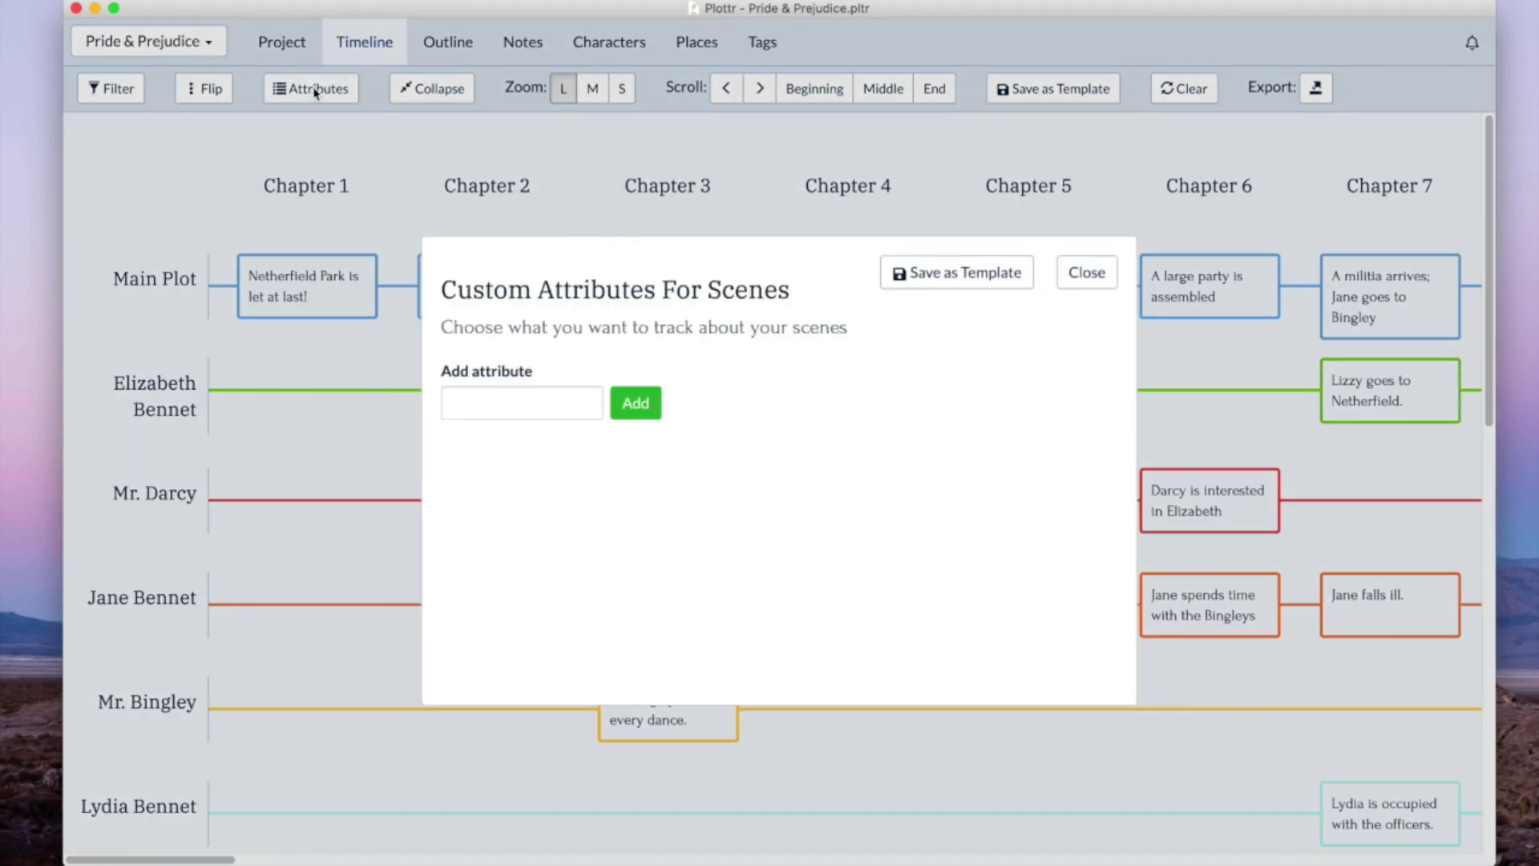
{"action": "left_click", "coordinate": [544, 408]}
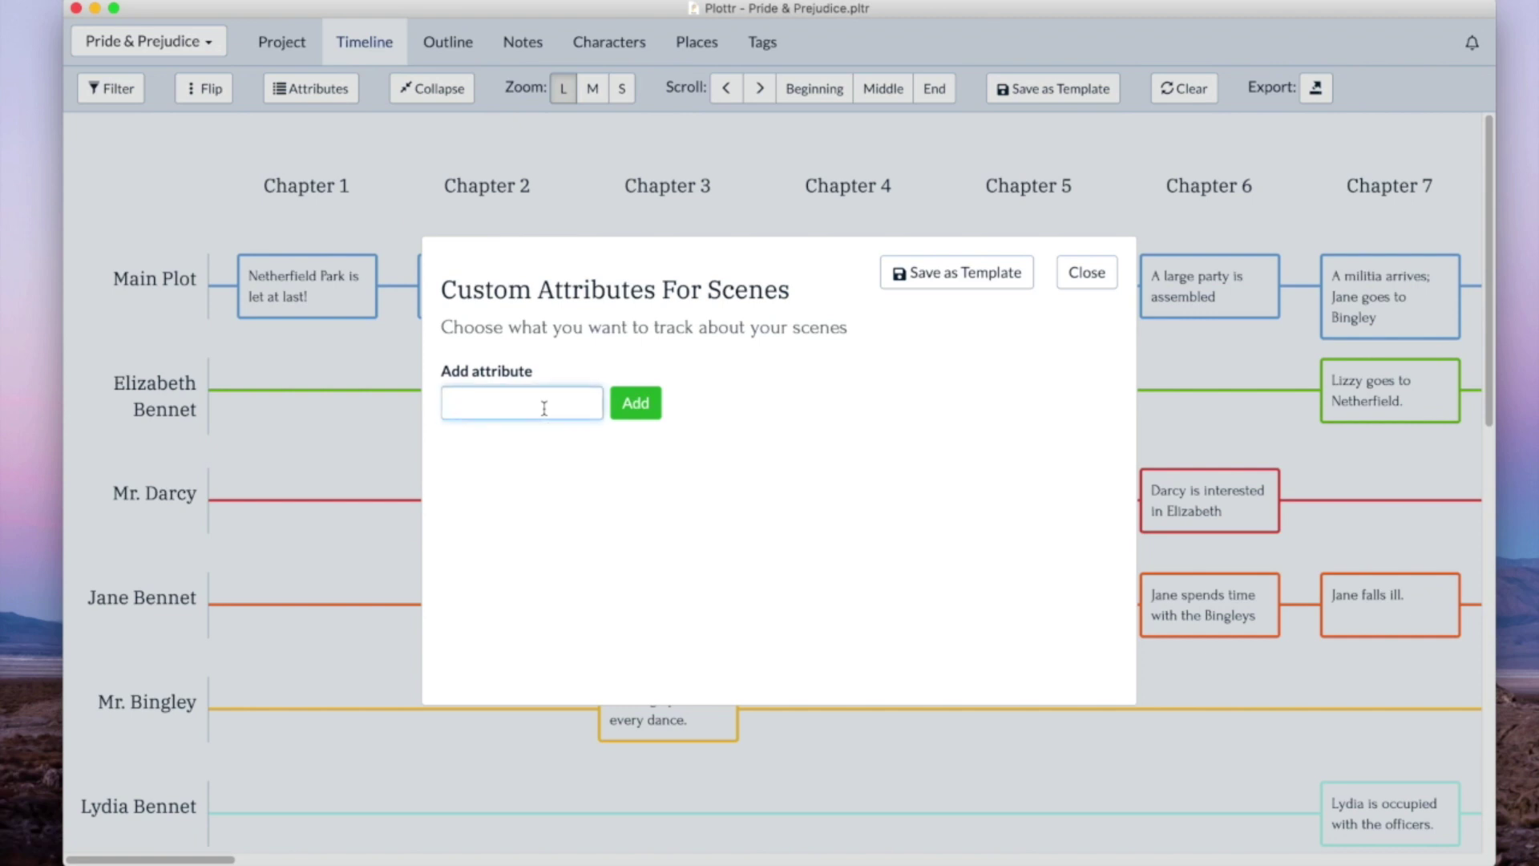
{"action": "type", "text": "The Moment of Truth"}
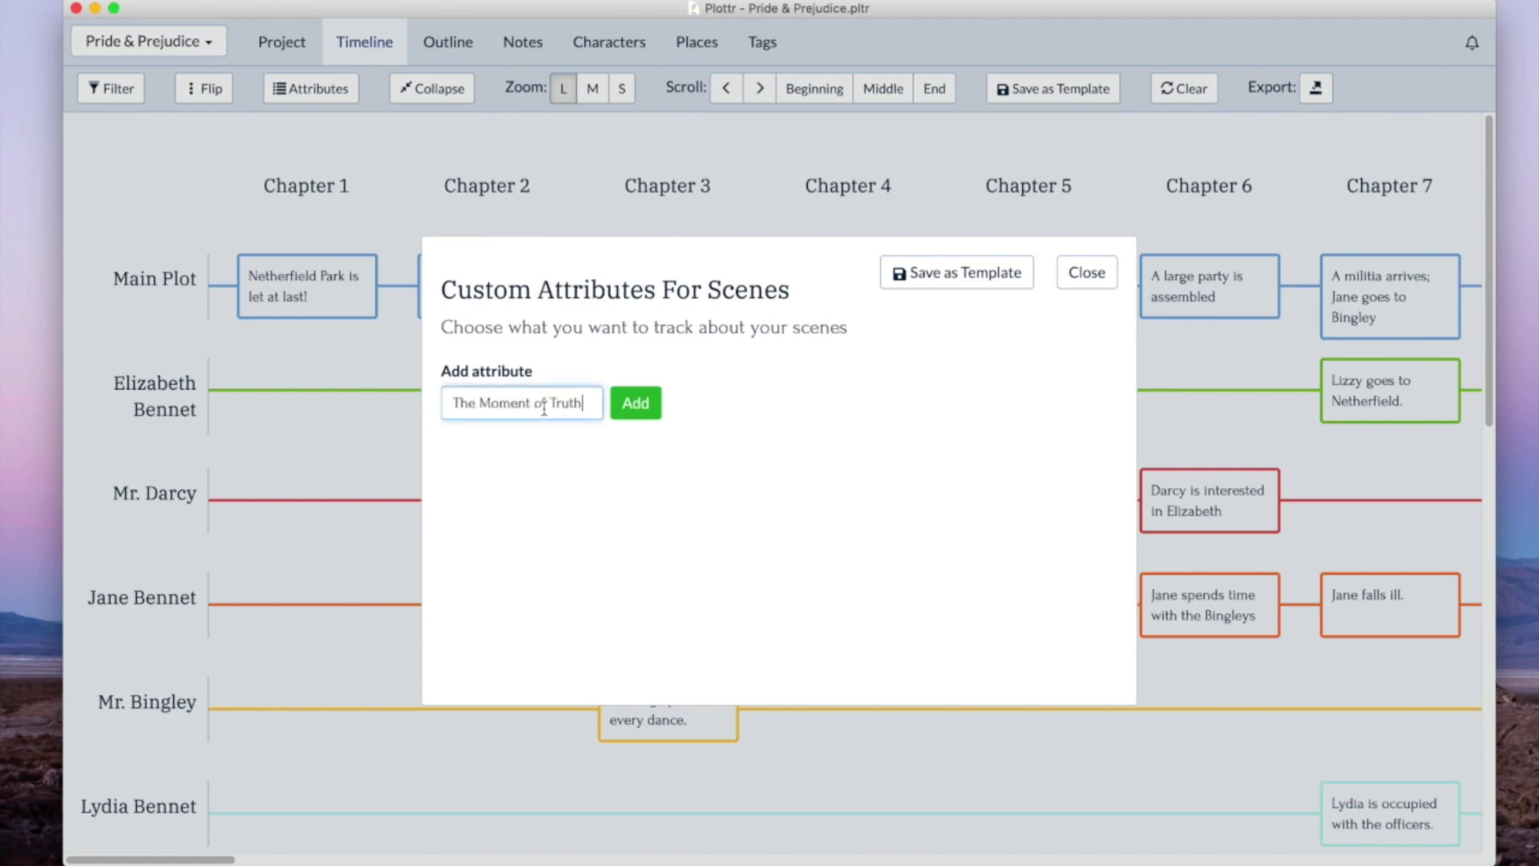
{"action": "left_click", "coordinate": [636, 404]}
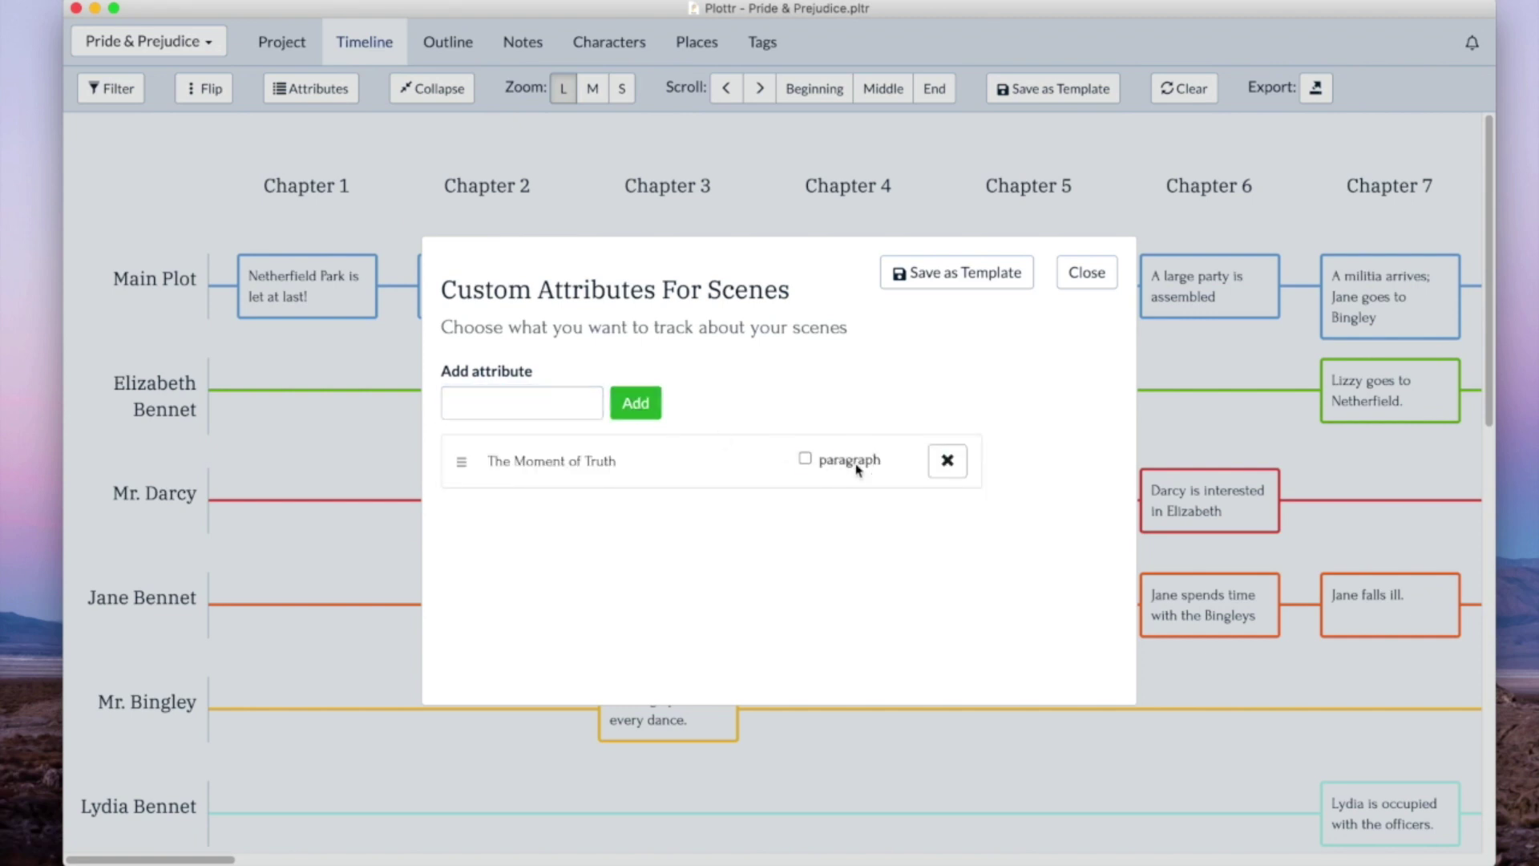
{"action": "left_click", "coordinate": [817, 460]}
Save the scene attributes as a template named 'My Scene Template'.
{"action": "left_click", "coordinate": [952, 282]}
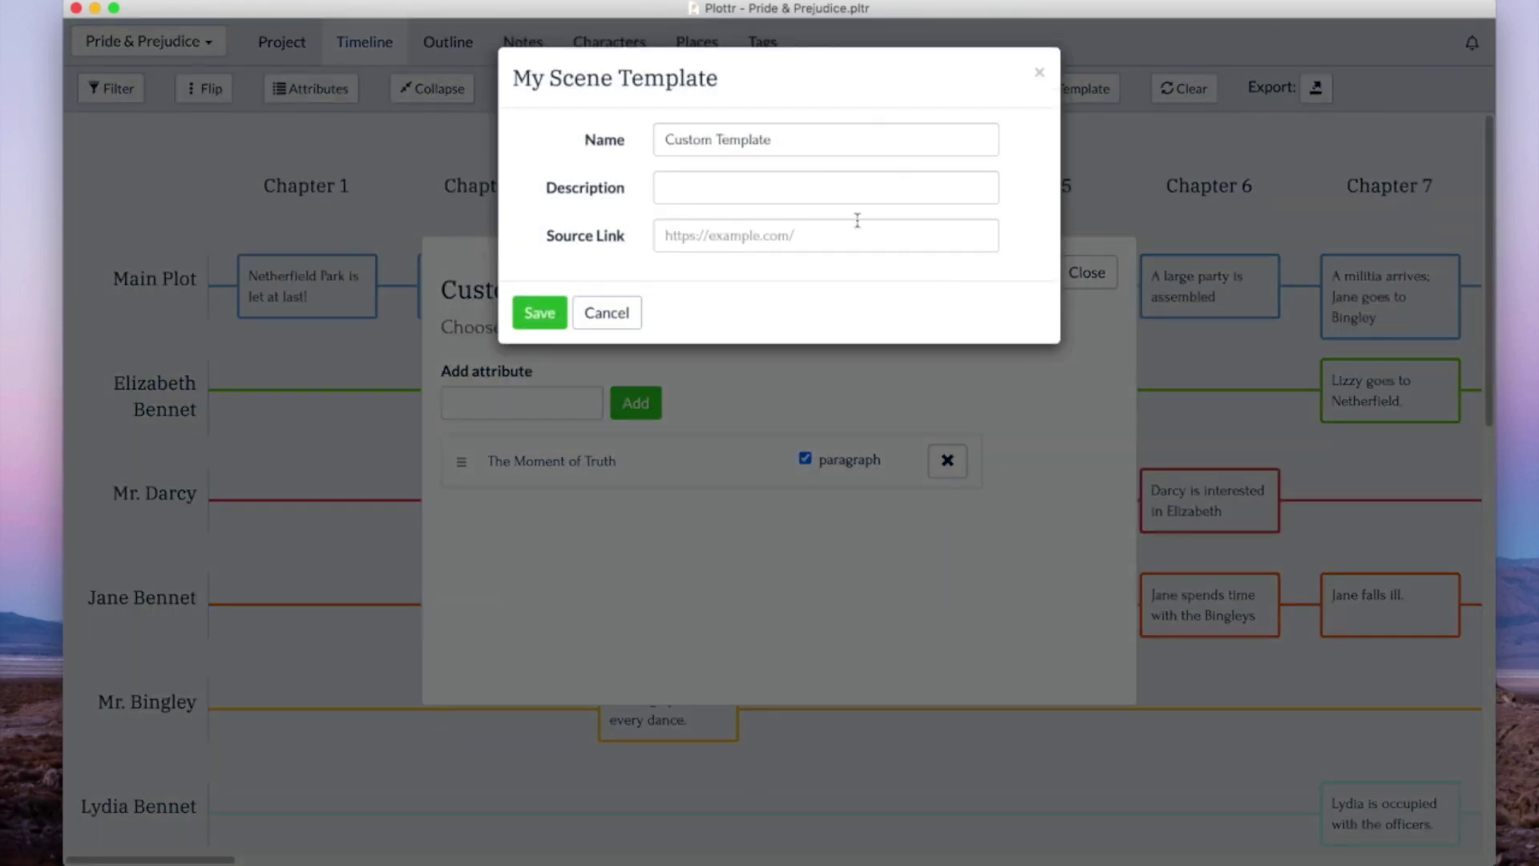
{"action": "triple_click", "coordinate": [815, 140]}
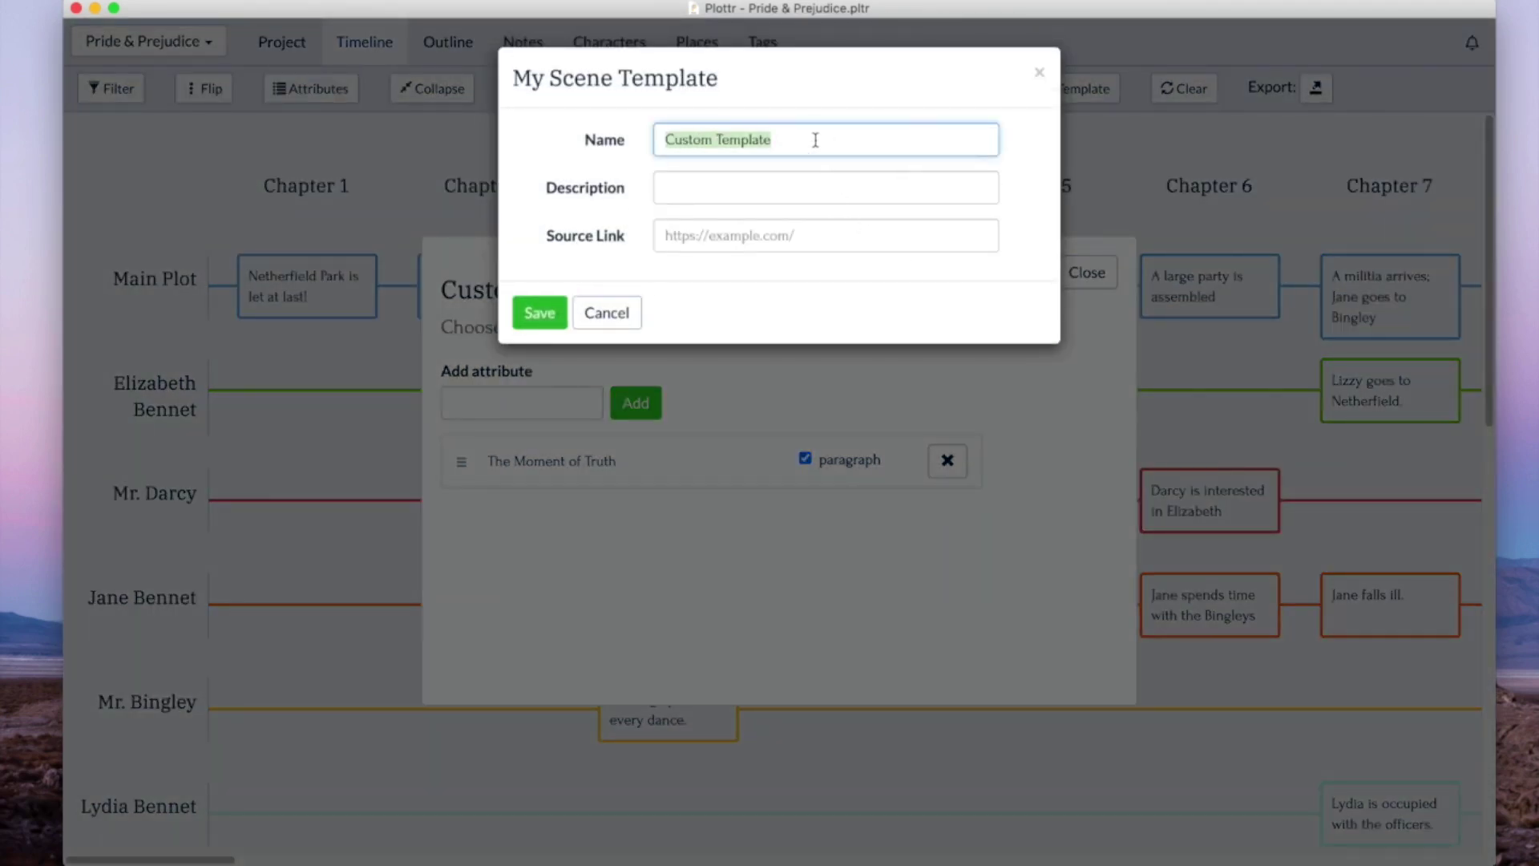
{"action": "type", "text": "My Scene"}
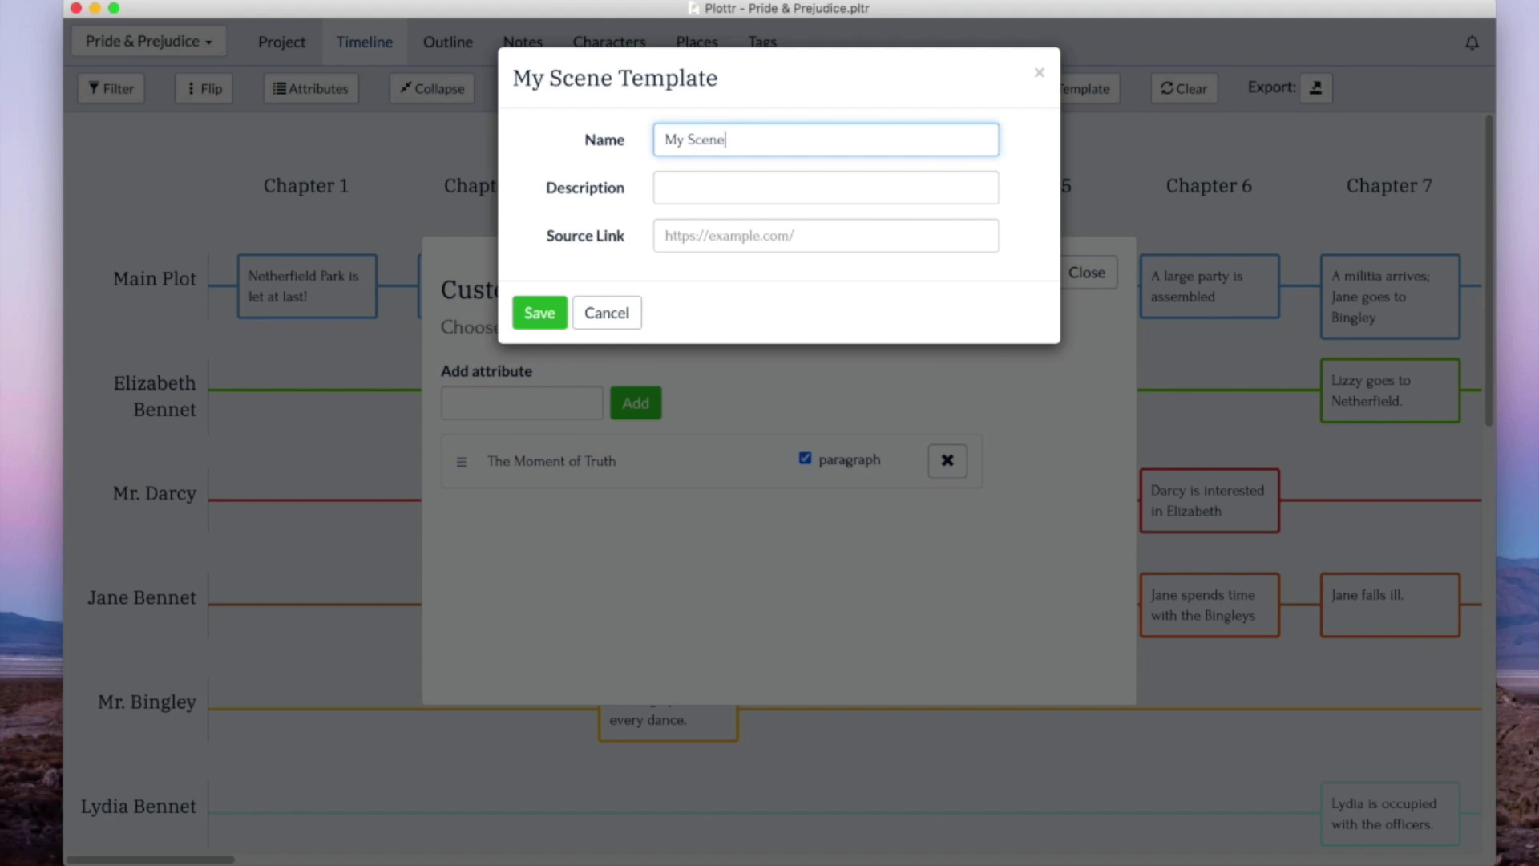
{"action": "type", "text": " Template"}
{"action": "left_click", "coordinate": [537, 316]}
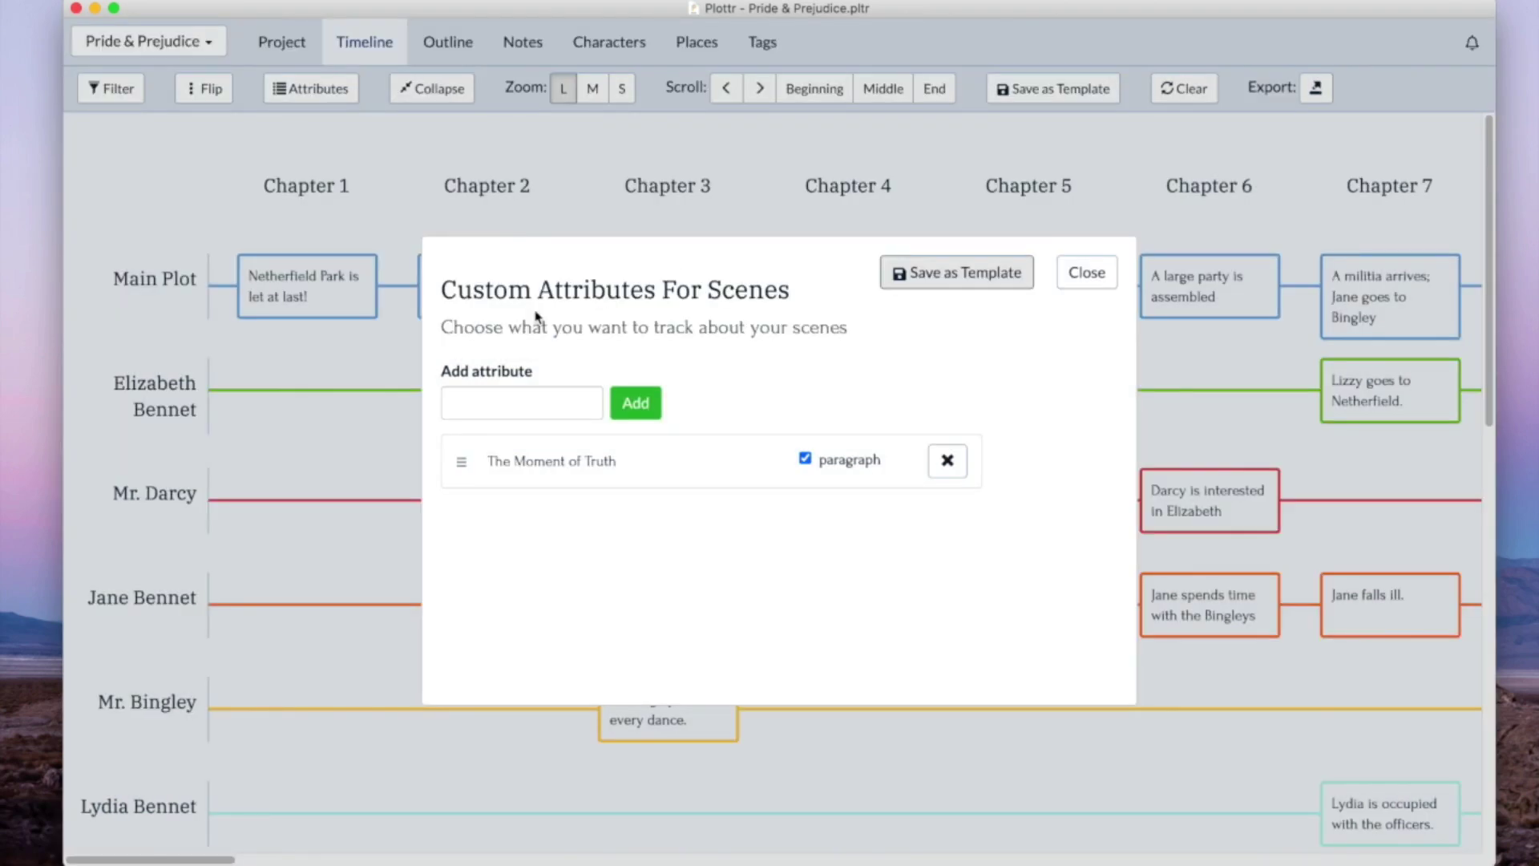
Delete 'The Moment of Truth' attribute and close the attribute settings.
{"action": "left_click", "coordinate": [946, 460]}
{"action": "left_click", "coordinate": [950, 369]}
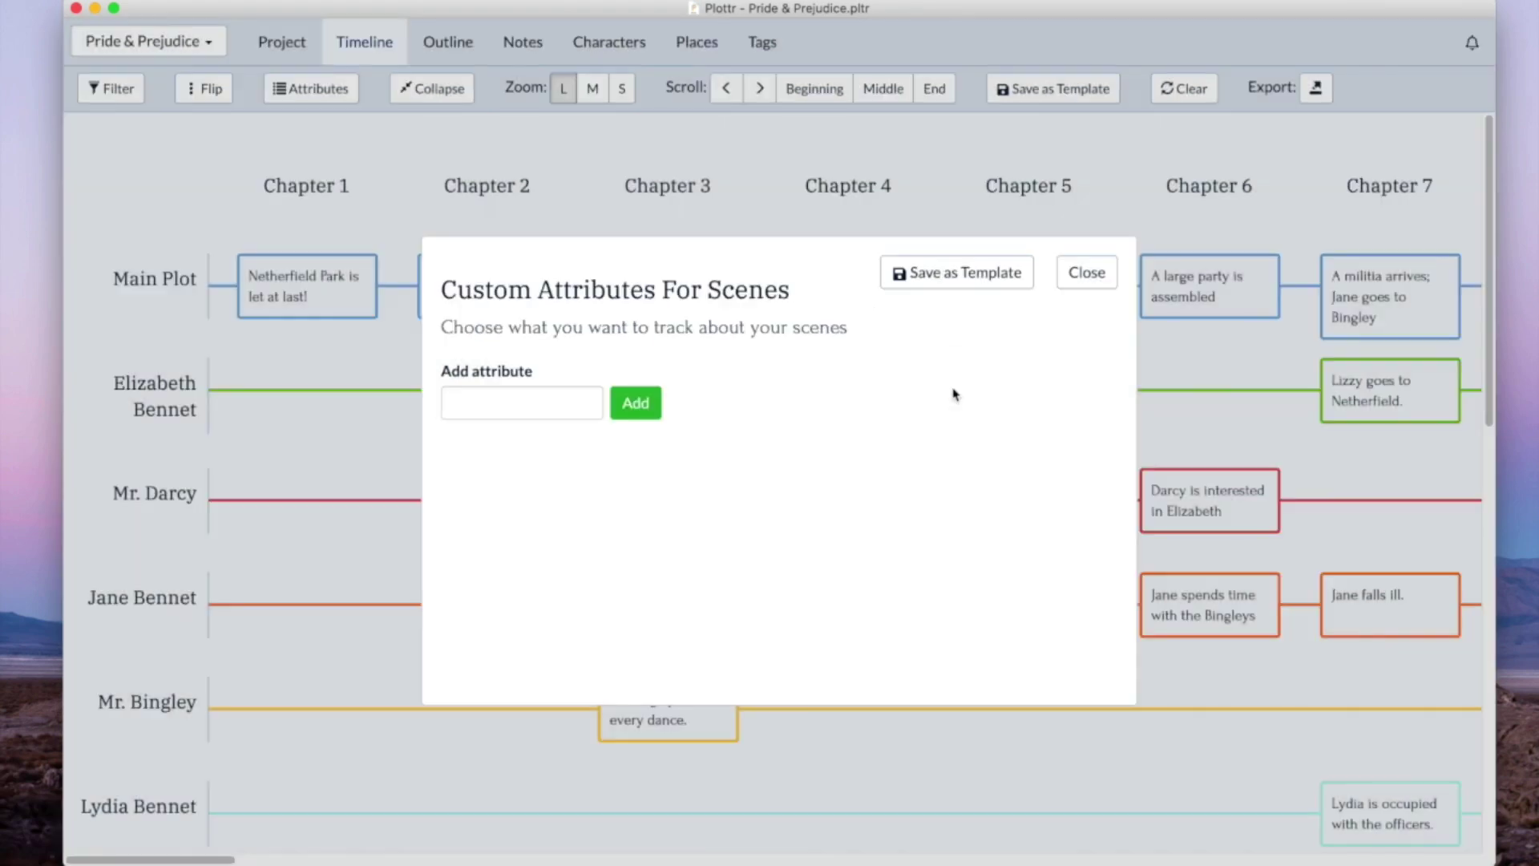
{"action": "left_click", "coordinate": [1086, 273]}
Create a scene on Jane Bennet's Chapter 4 from My Scene Template.
{"action": "mouse_move", "coordinate": [822, 605]}
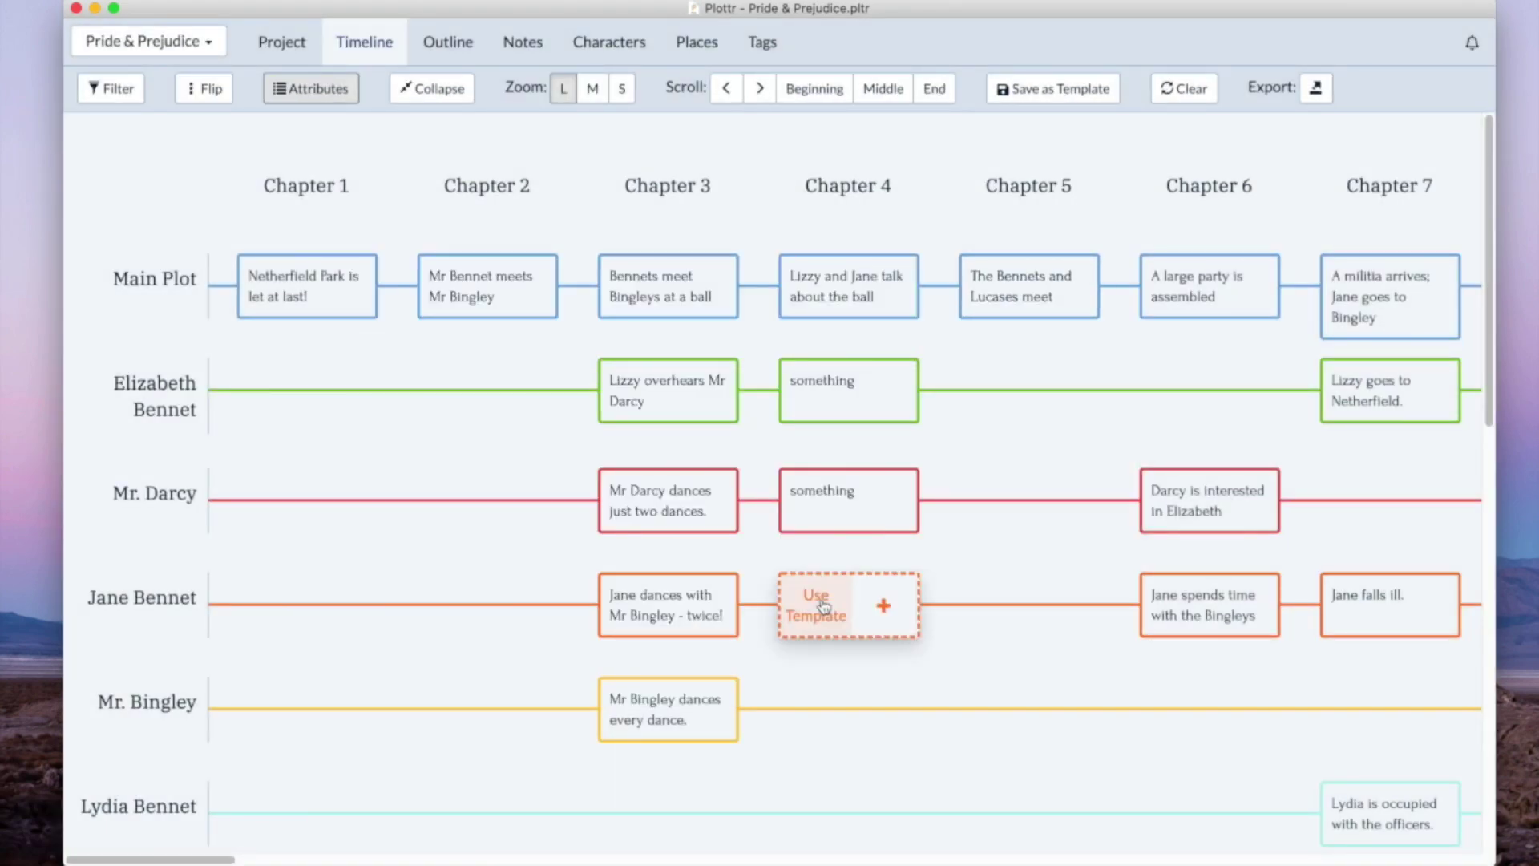
{"action": "left_click", "coordinate": [818, 608]}
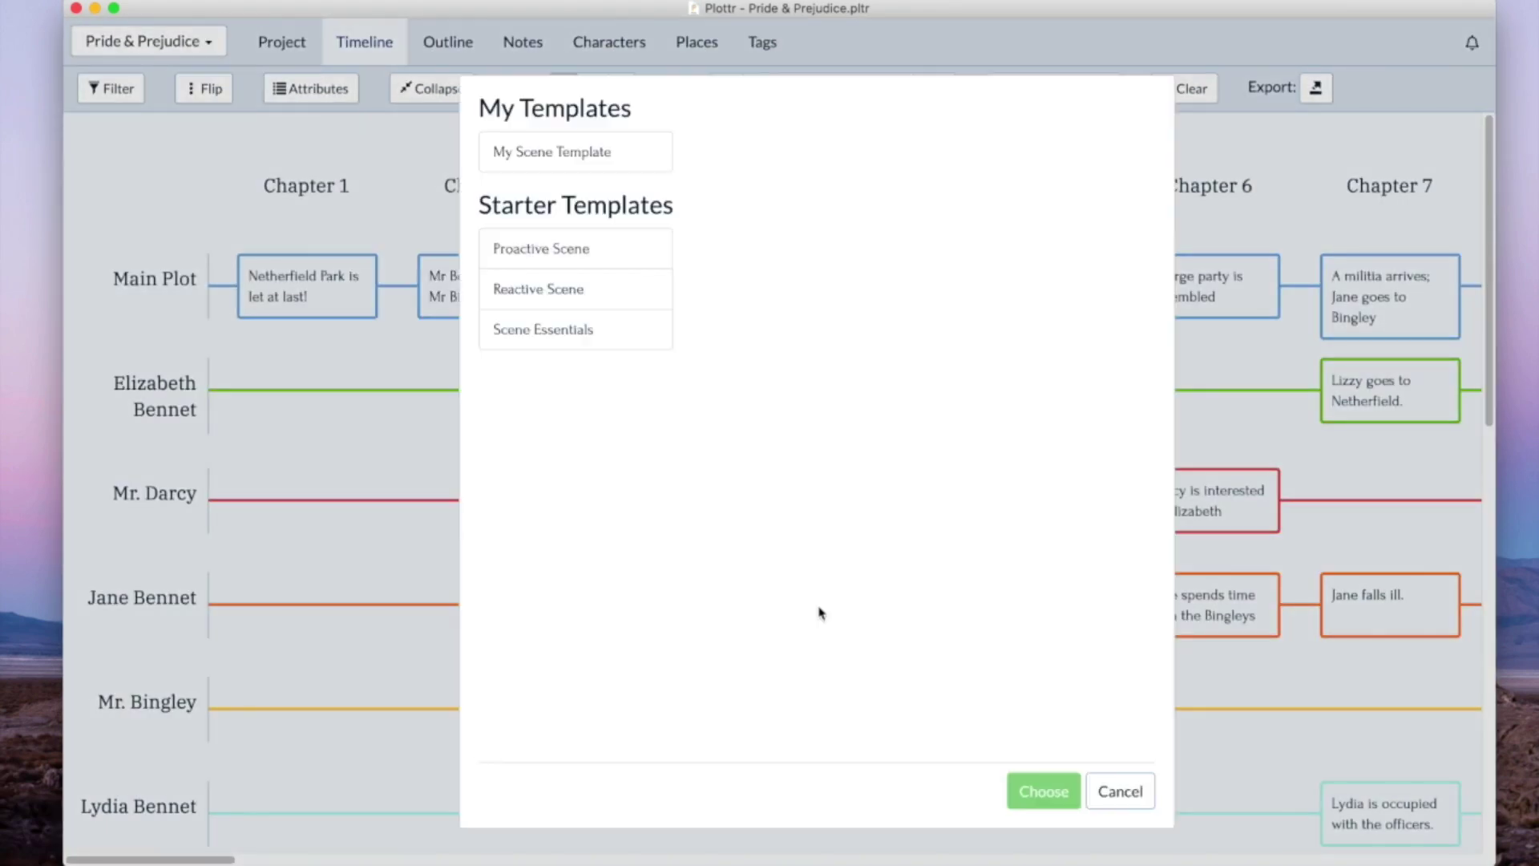
{"action": "left_click", "coordinate": [581, 156]}
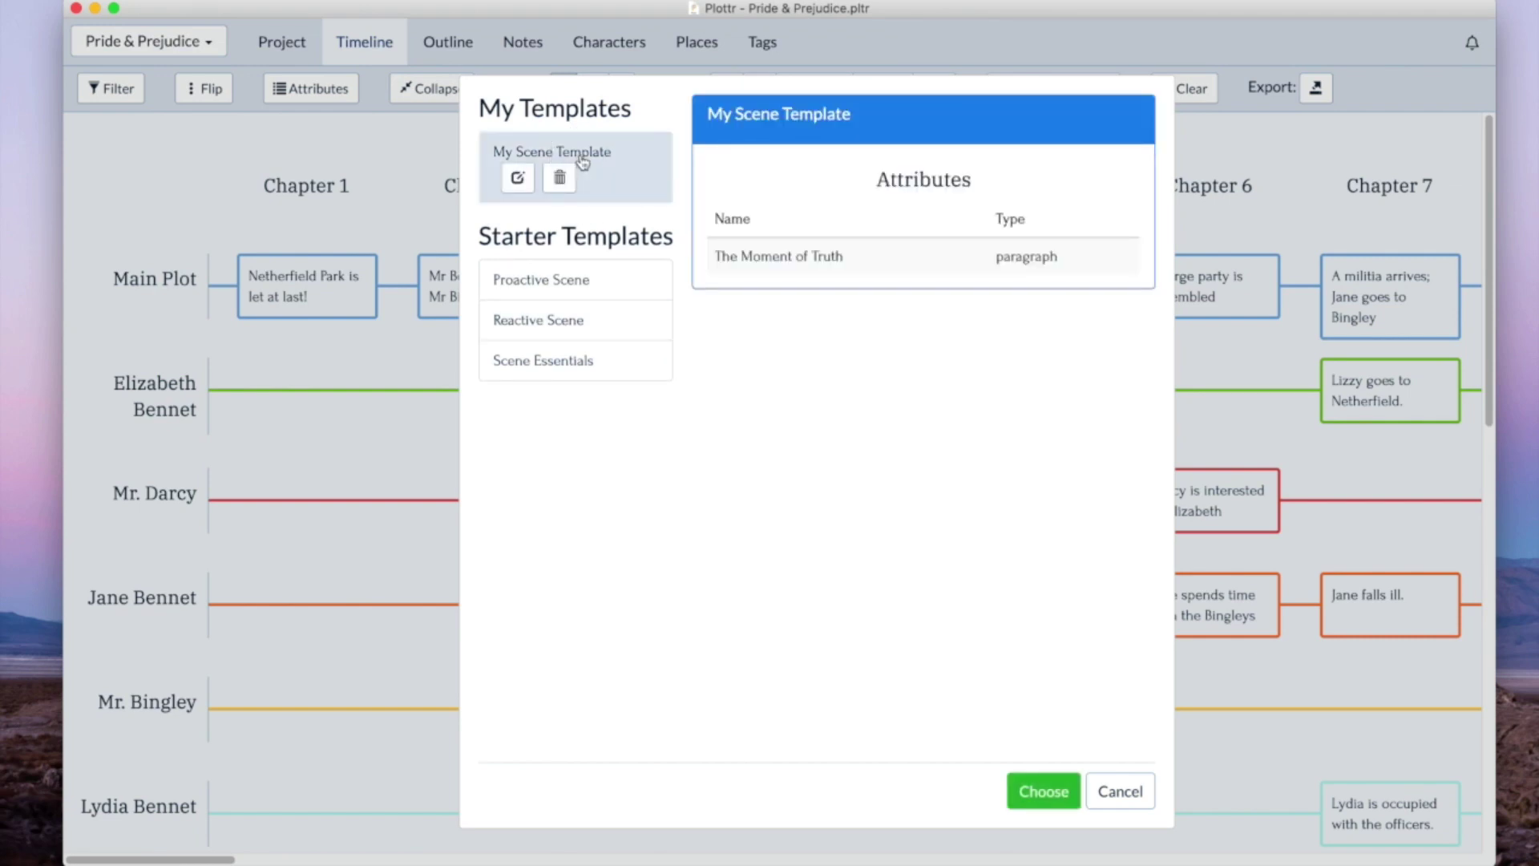
{"action": "left_click", "coordinate": [1040, 792]}
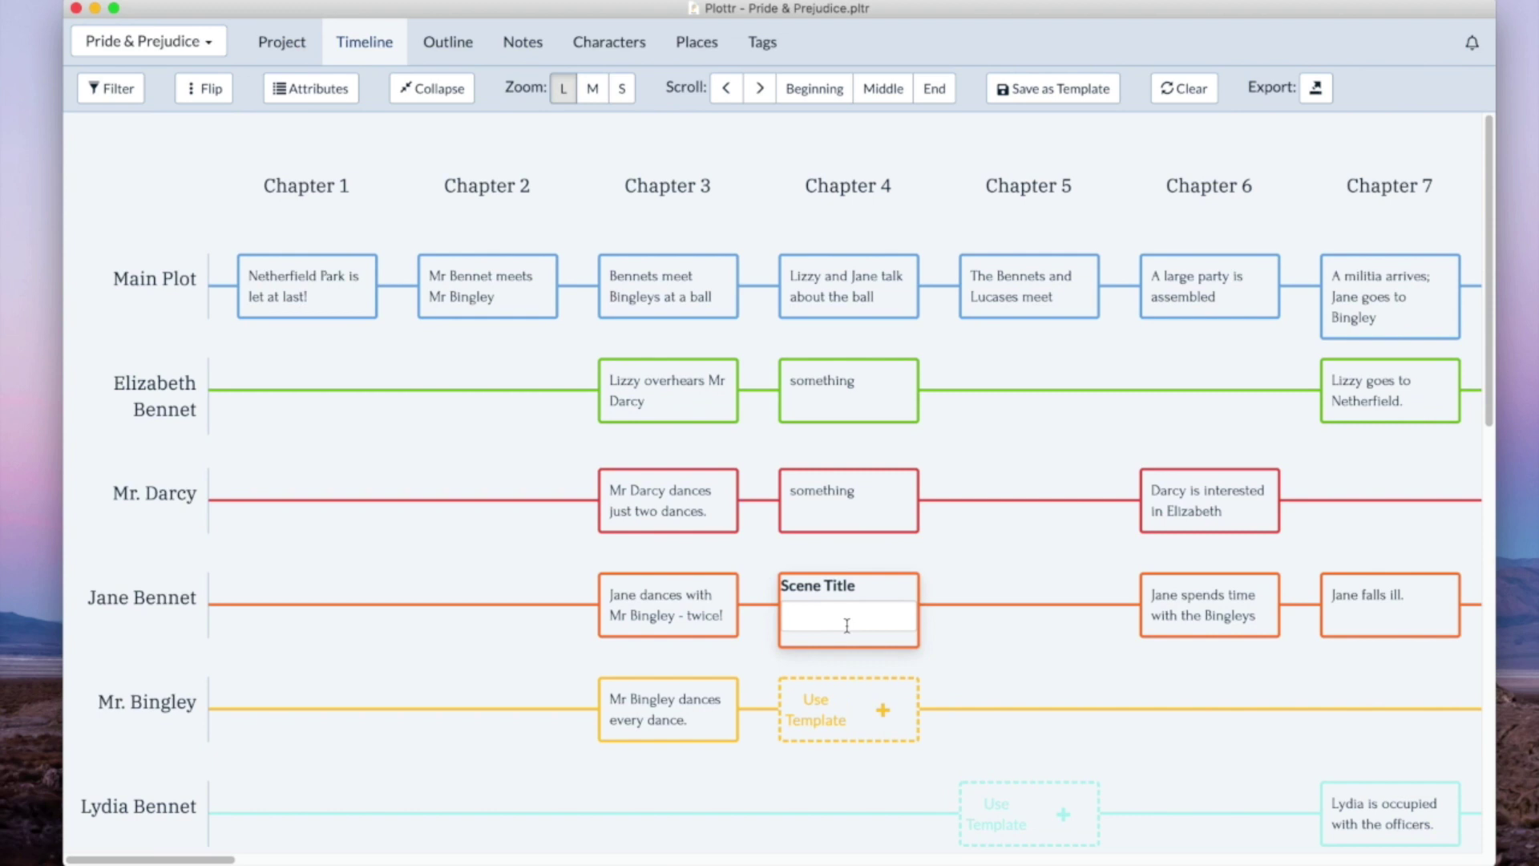
Title the new scene 'my scene' and review its template attributes.
{"action": "left_click", "coordinate": [847, 625]}
{"action": "type", "text": "my scene"}
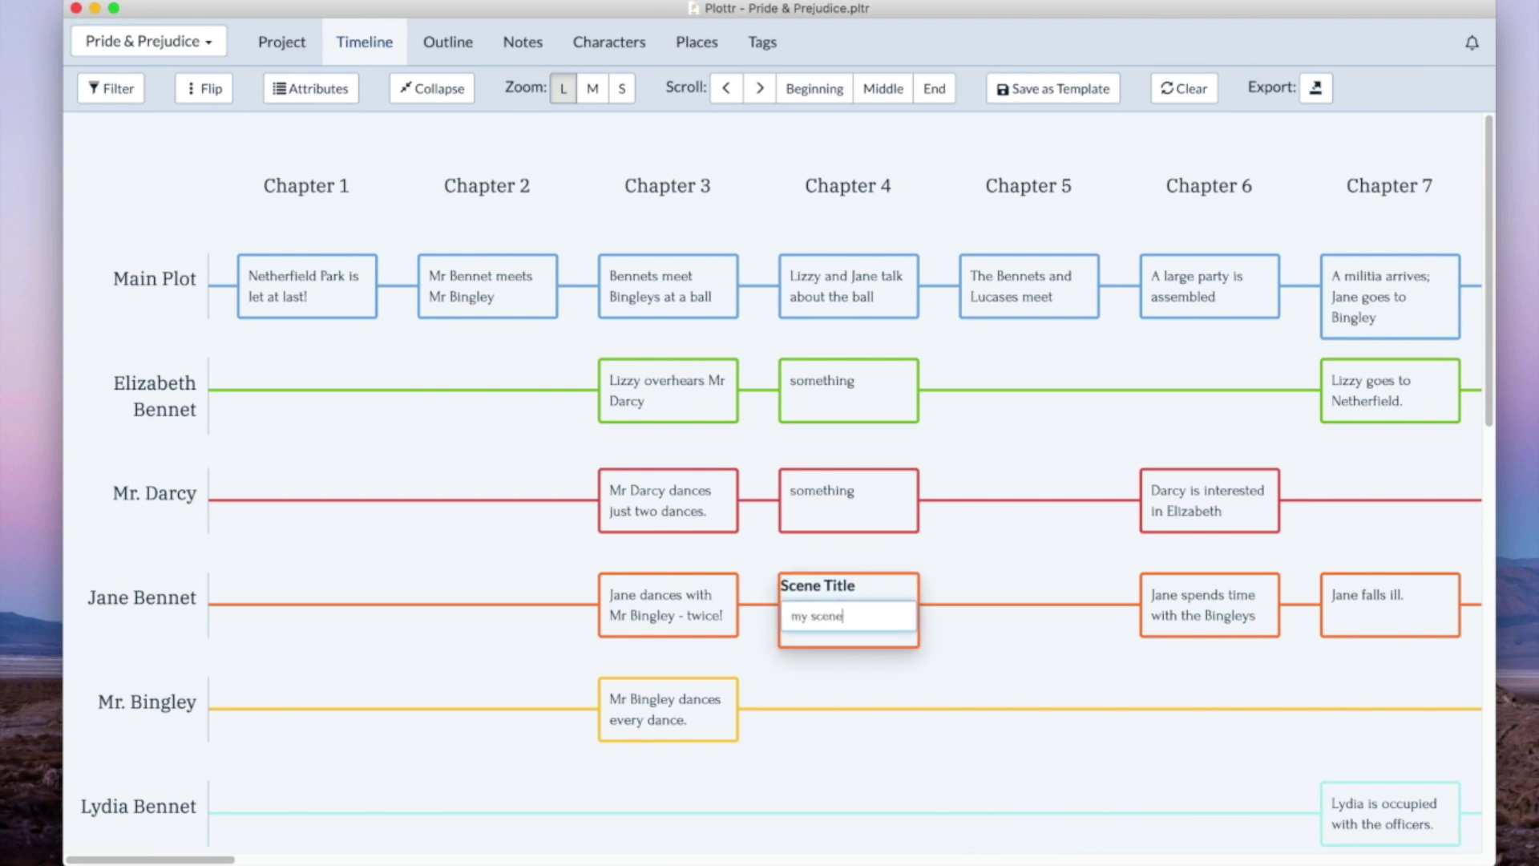
{"action": "key", "text": "Return"}
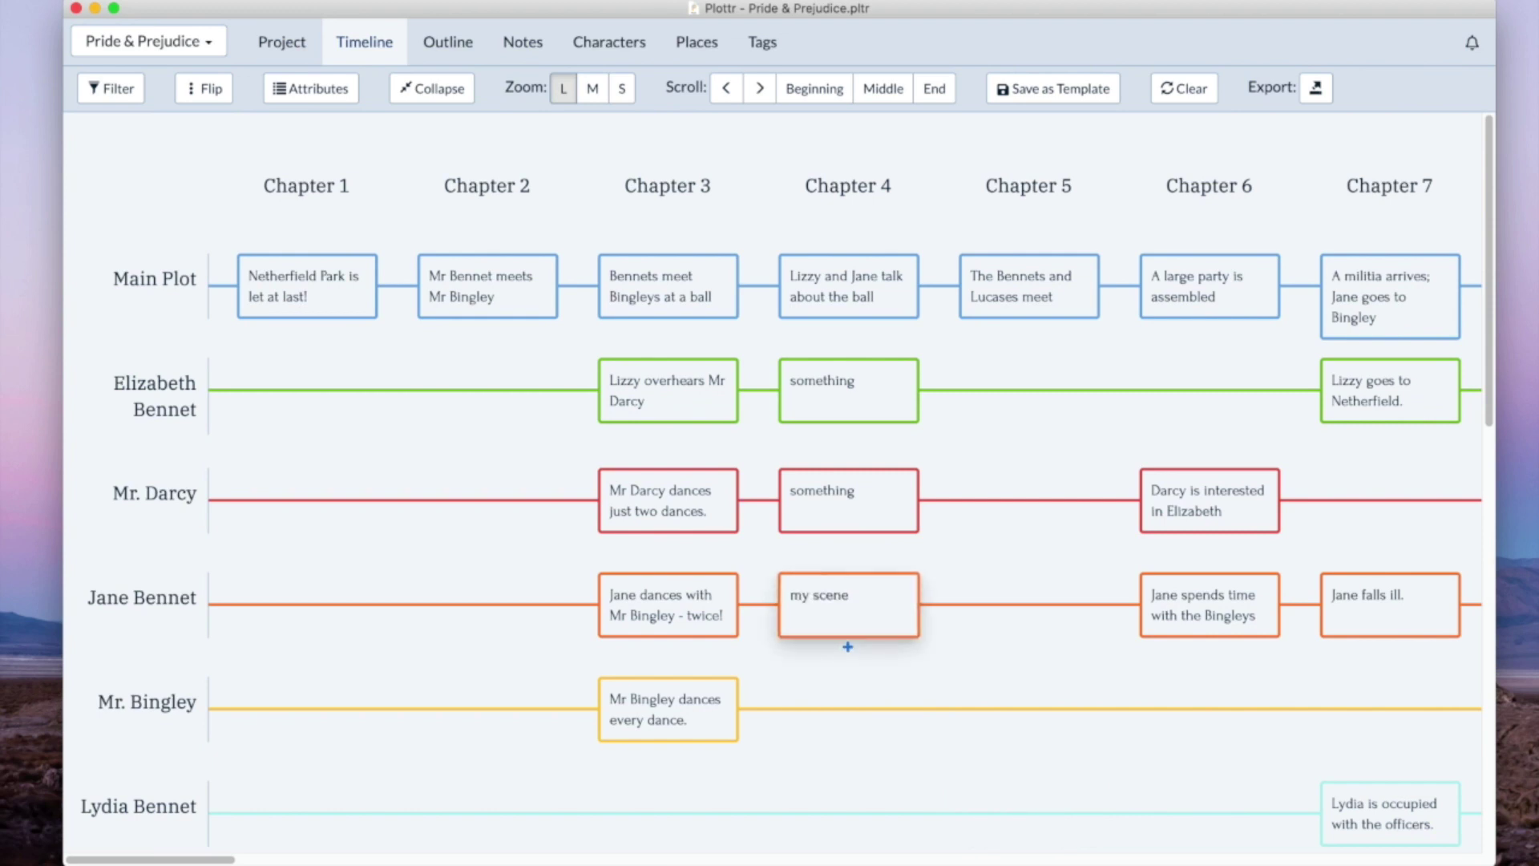
{"action": "left_click", "coordinate": [851, 622]}
{"action": "left_click", "coordinate": [617, 174]}
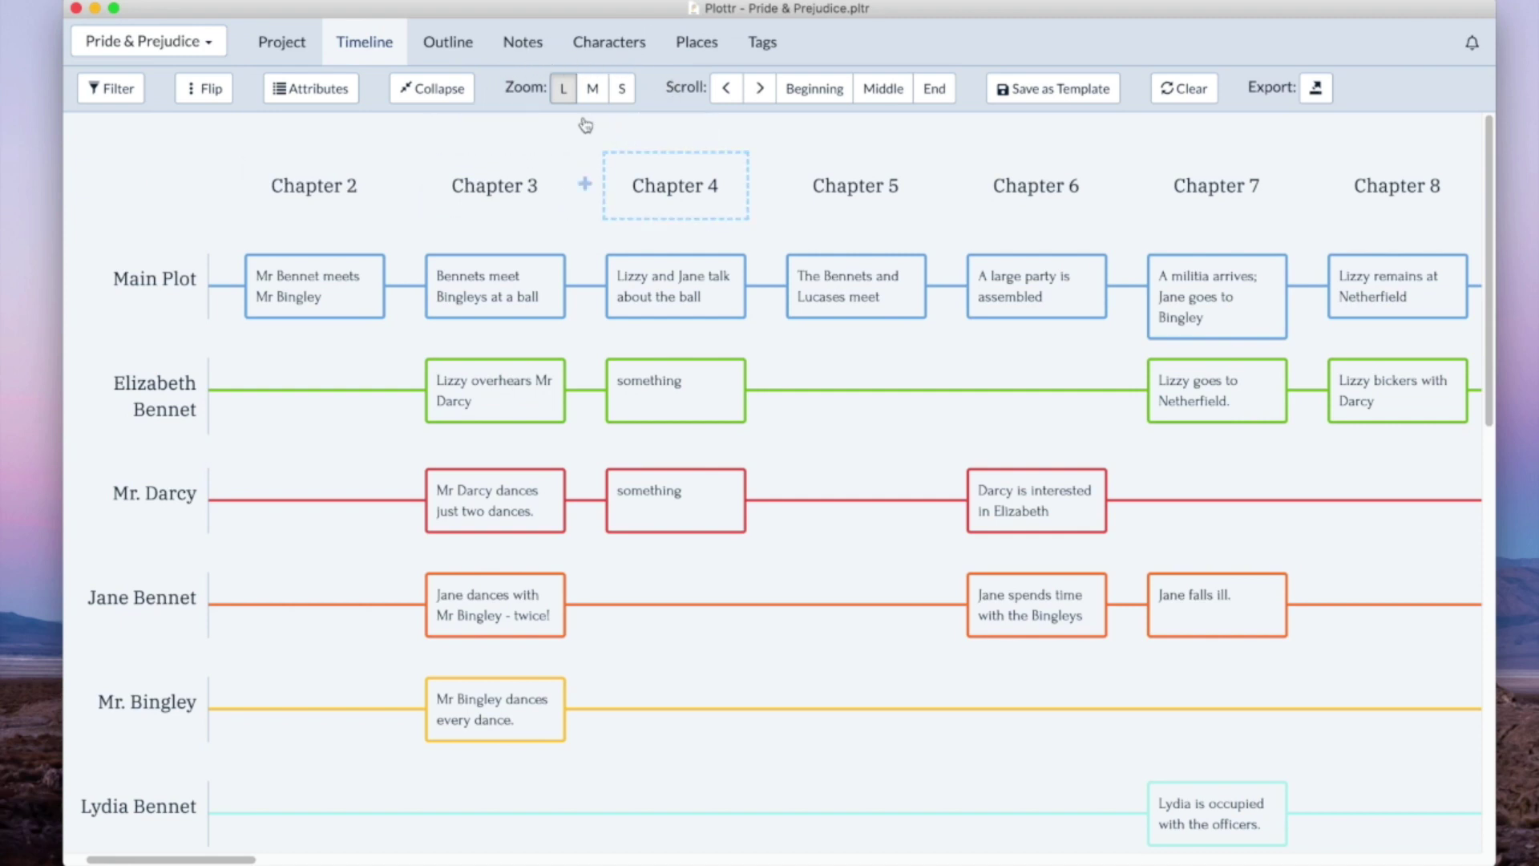
Switch the timeline to M zoom so Chapters 1–16 fit on screen.
{"action": "mouse_move", "coordinate": [572, 126]}
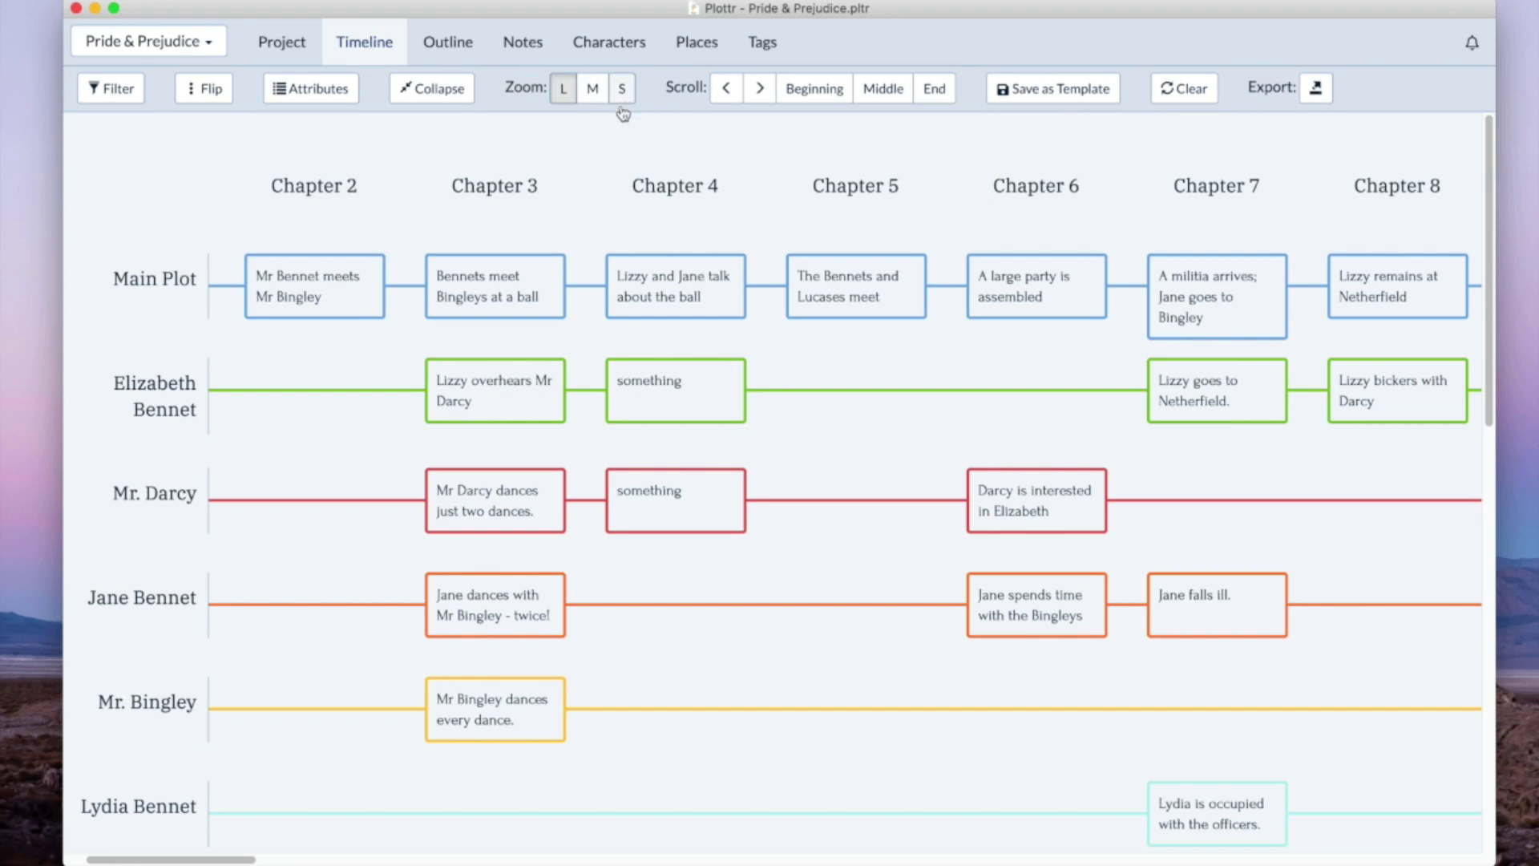
{"action": "mouse_move", "coordinate": [618, 122]}
{"action": "mouse_move", "coordinate": [831, 302]}
{"action": "scroll", "coordinate": [832, 301], "scroll_direction": "right", "scroll_amount": 15}
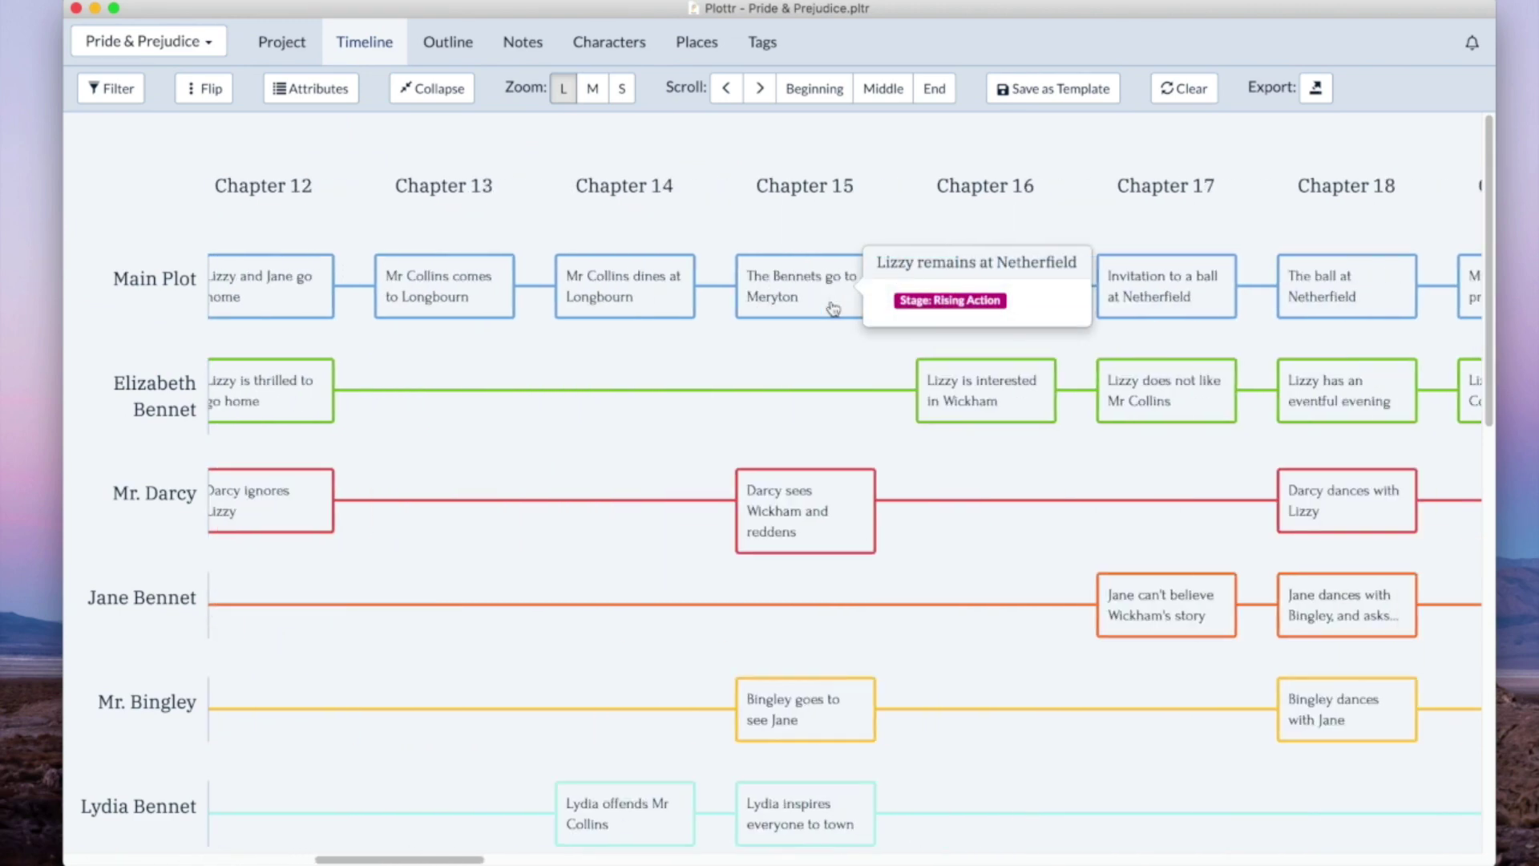
{"action": "scroll", "coordinate": [832, 301], "scroll_direction": "left", "scroll_amount": 15}
{"action": "scroll", "coordinate": [831, 301], "scroll_direction": "left", "scroll_amount": 5}
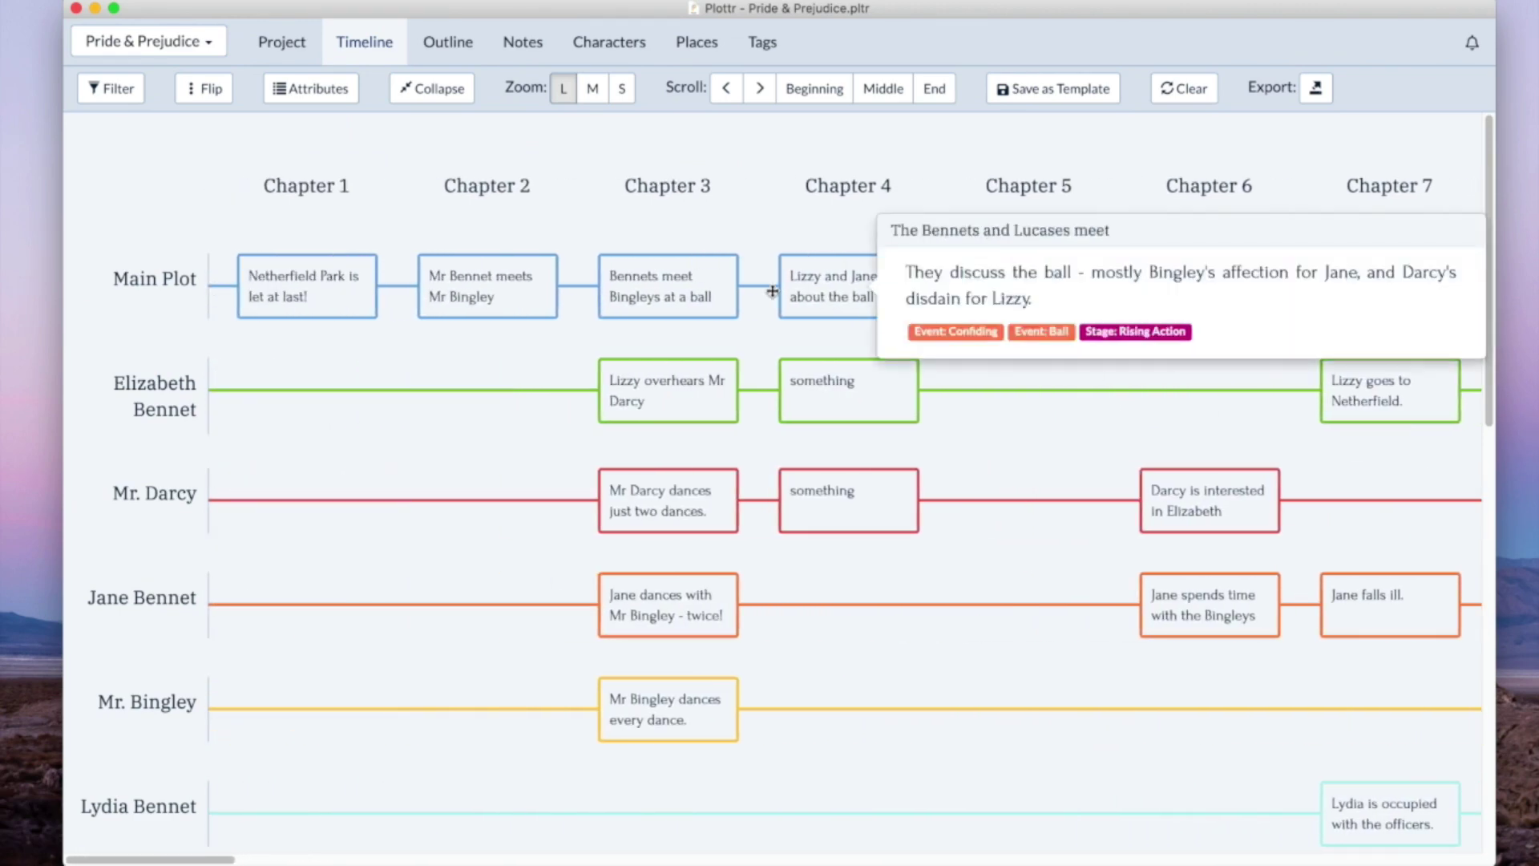
{"action": "left_click", "coordinate": [592, 90]}
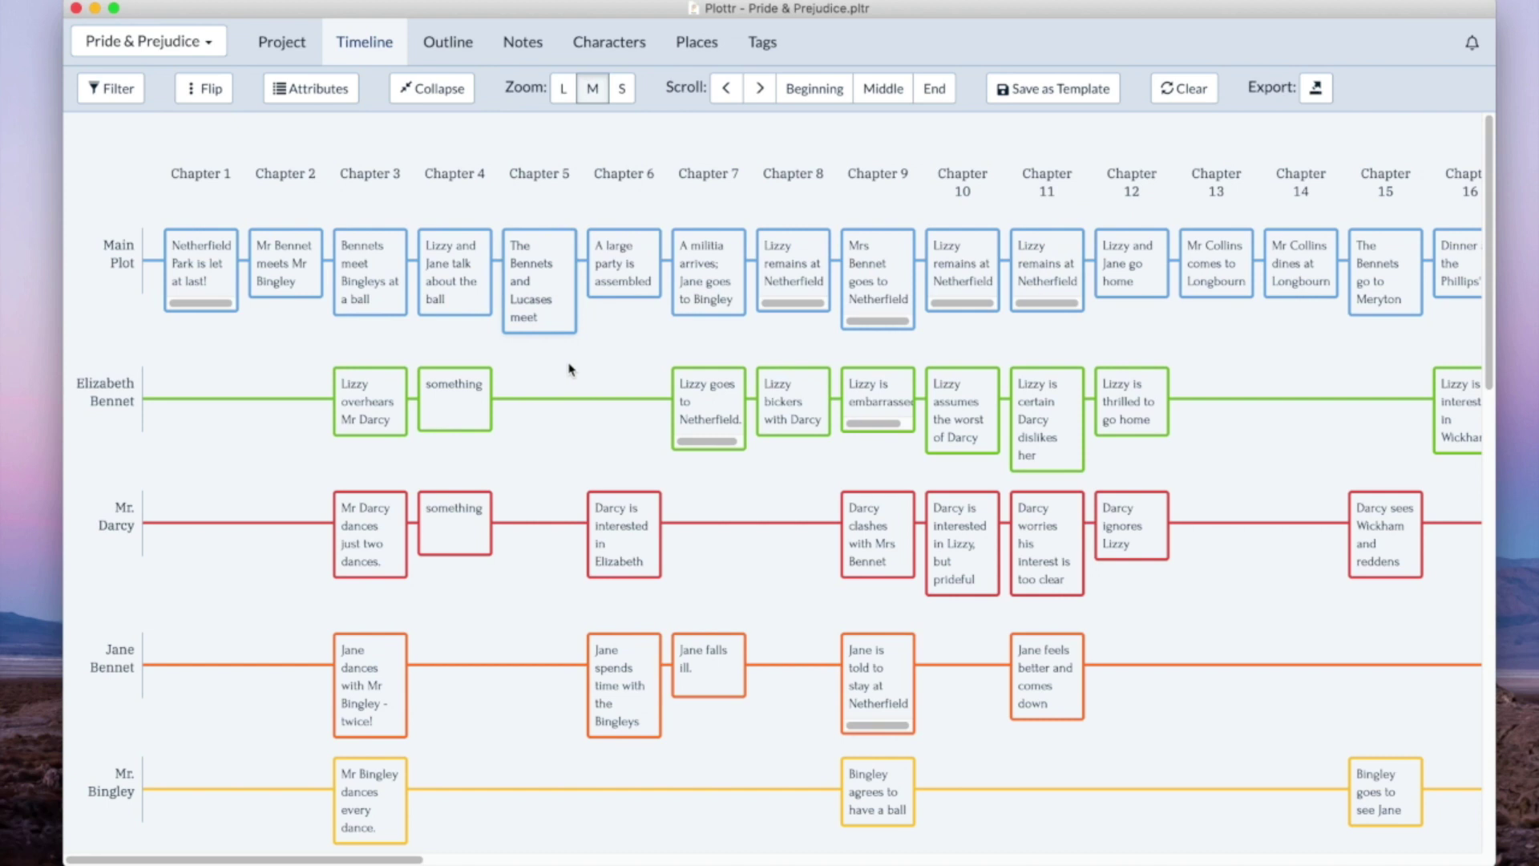
{"action": "mouse_move", "coordinate": [576, 374]}
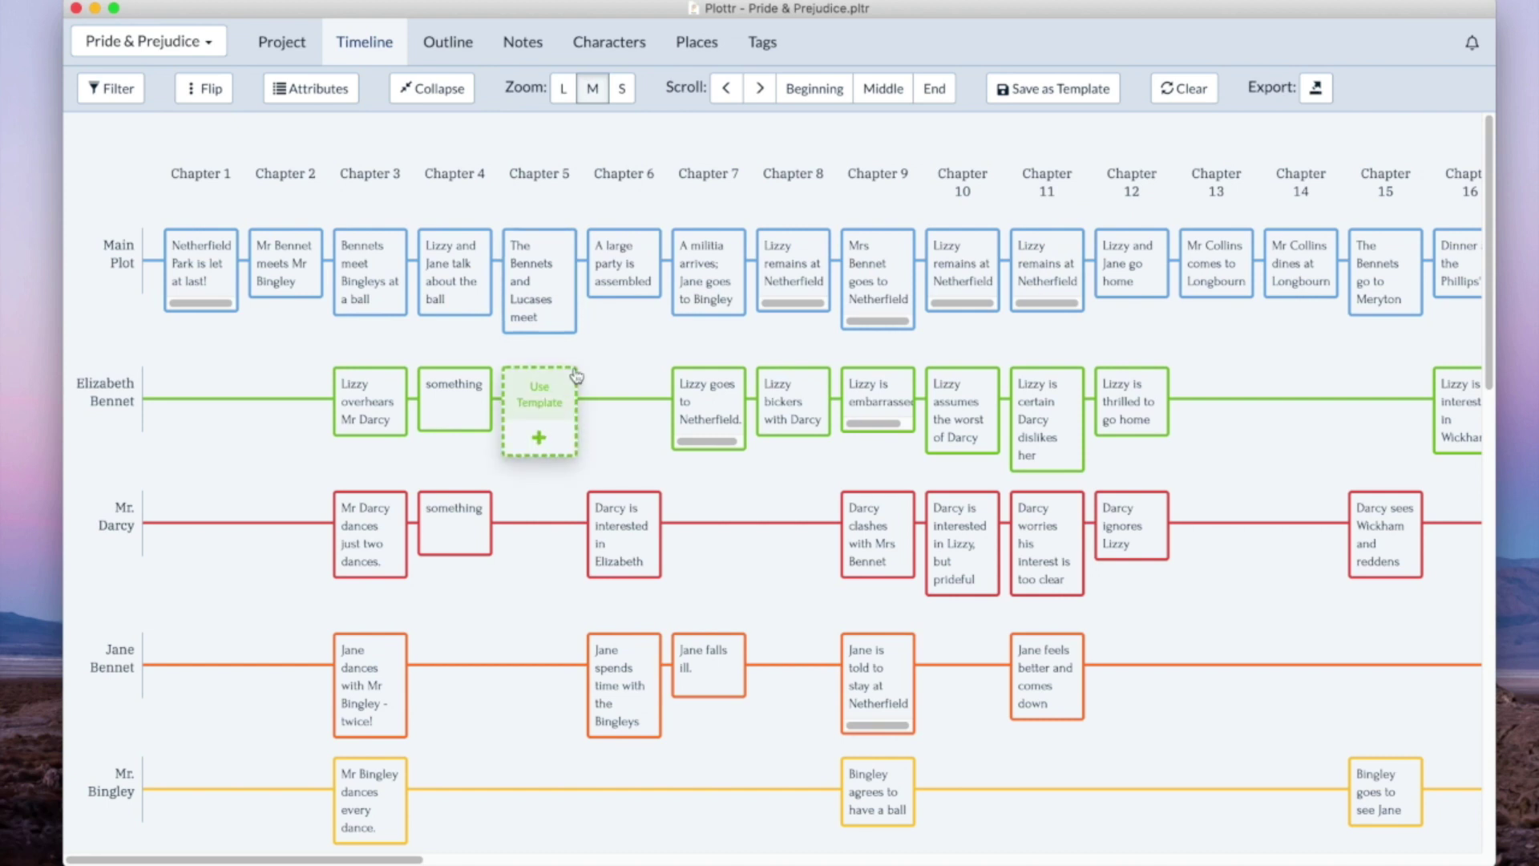
Switch to S zoom, drag Charlotte's scene dot back in place, then open and cancel her card.
{"action": "left_click", "coordinate": [625, 95]}
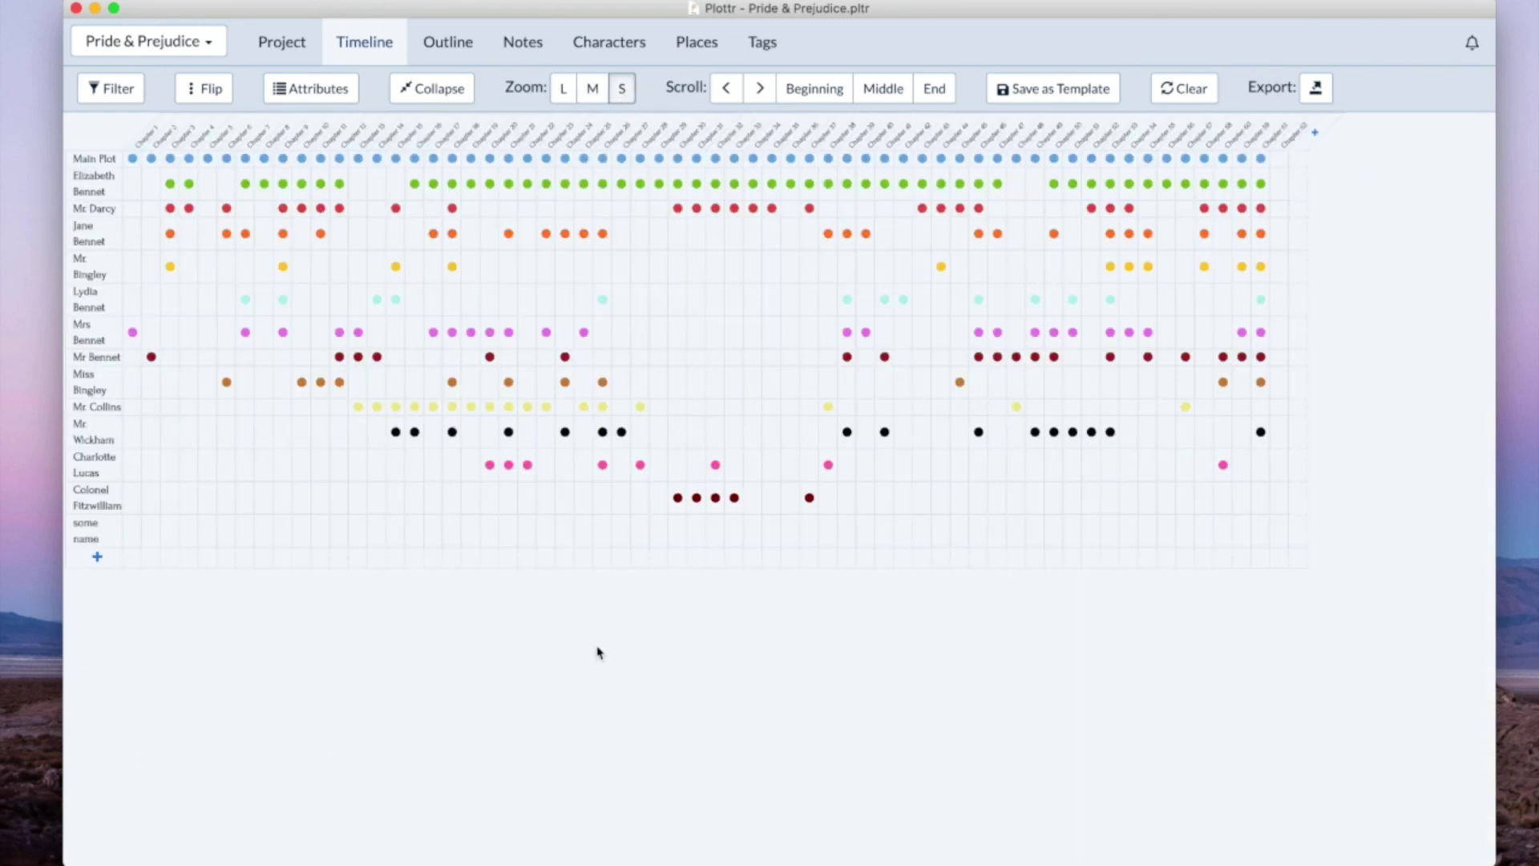
{"action": "mouse_move", "coordinate": [641, 470]}
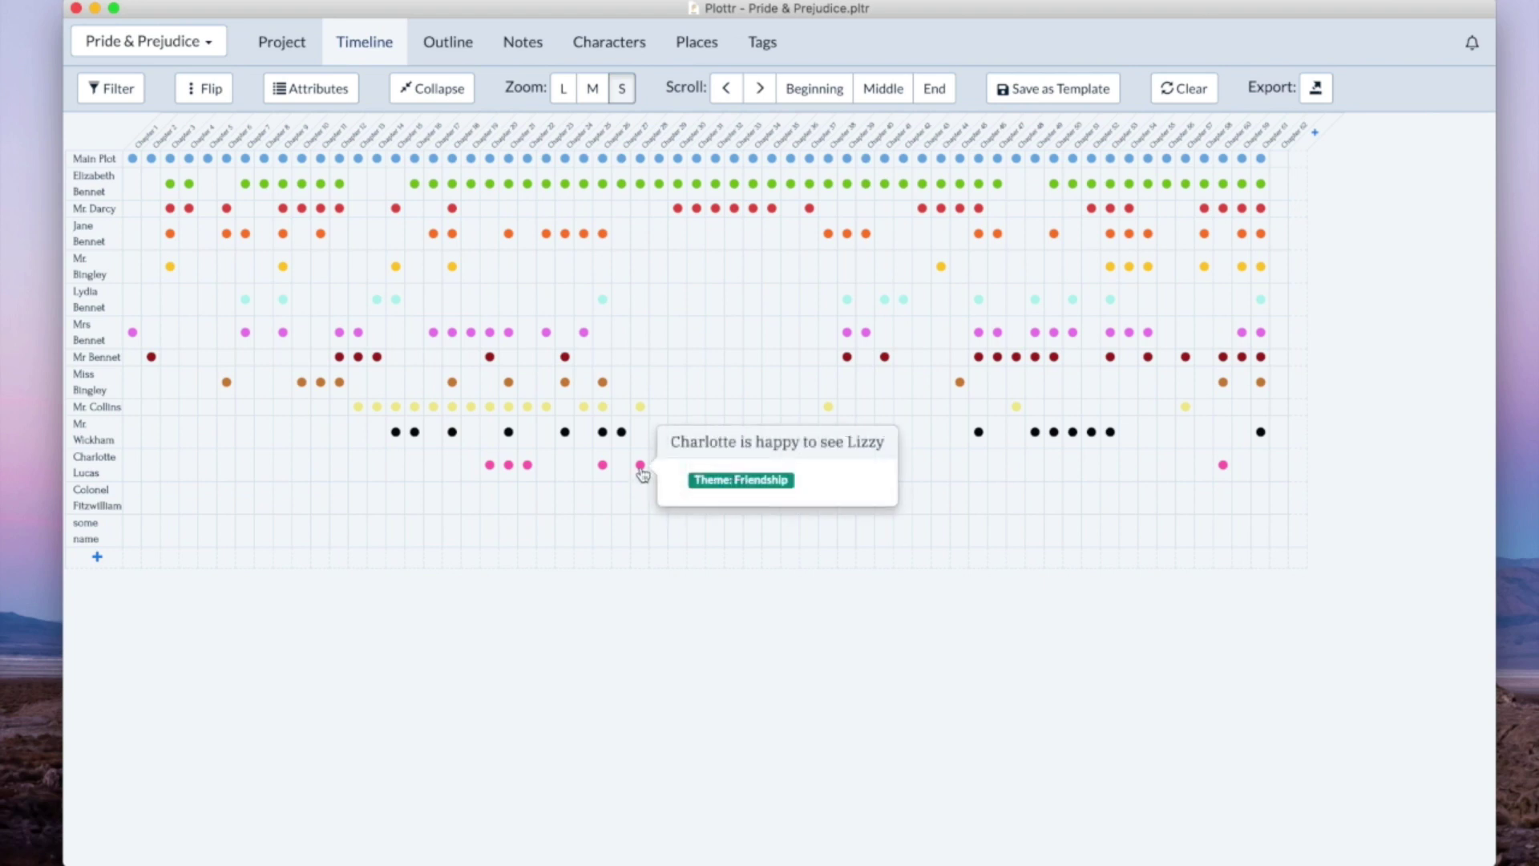
{"action": "mouse_move", "coordinate": [641, 470]}
{"action": "left_mouse_down"}
{"action": "mouse_move", "coordinate": [644, 507]}
{"action": "mouse_move", "coordinate": [640, 470]}
{"action": "left_mouse_up"}
{"action": "left_click", "coordinate": [640, 469]}
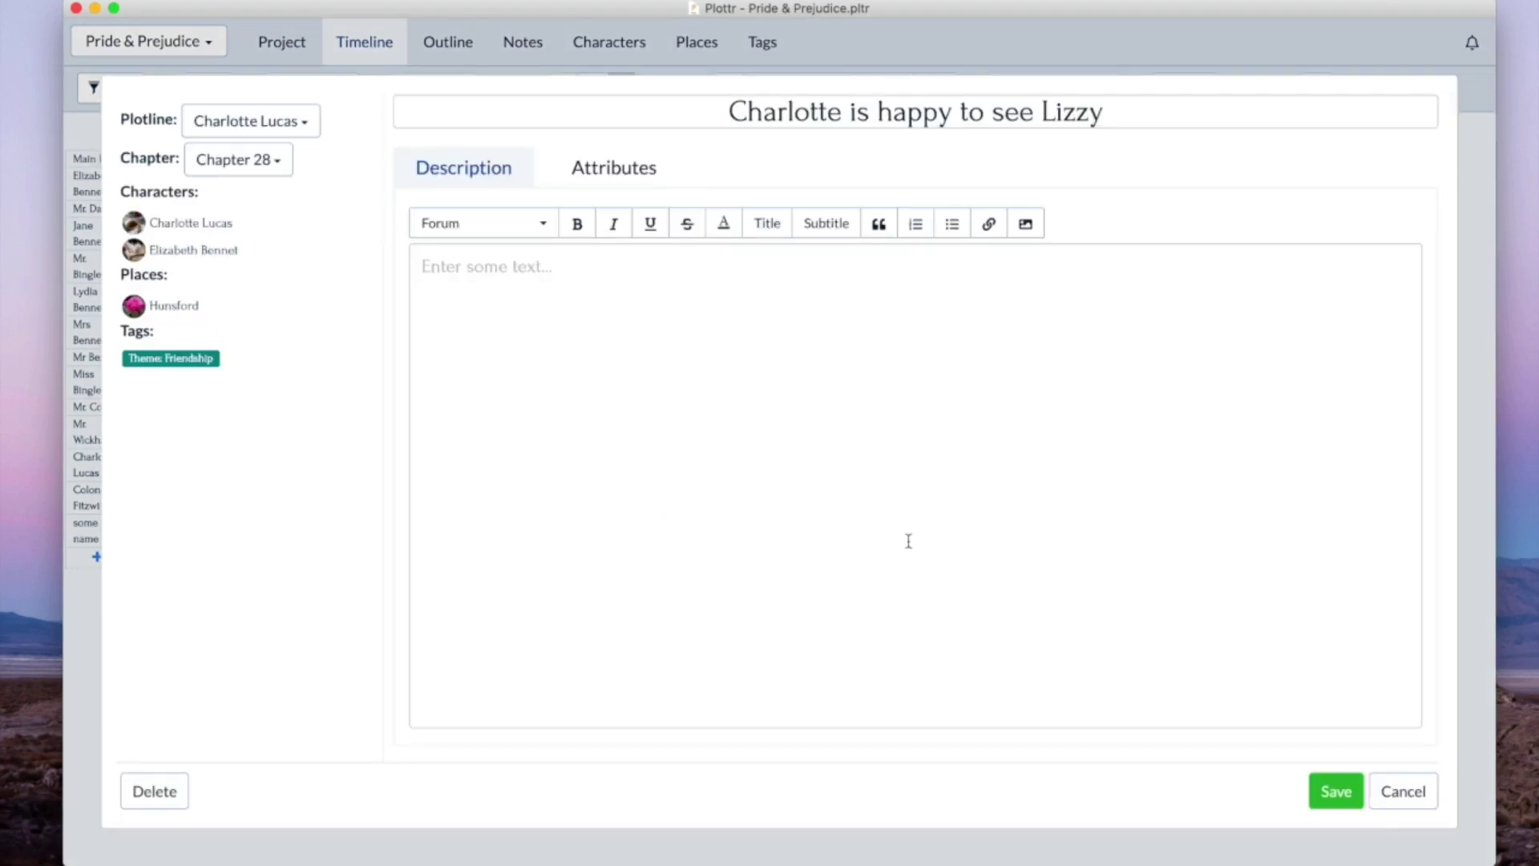
{"action": "left_click", "coordinate": [1399, 792]}
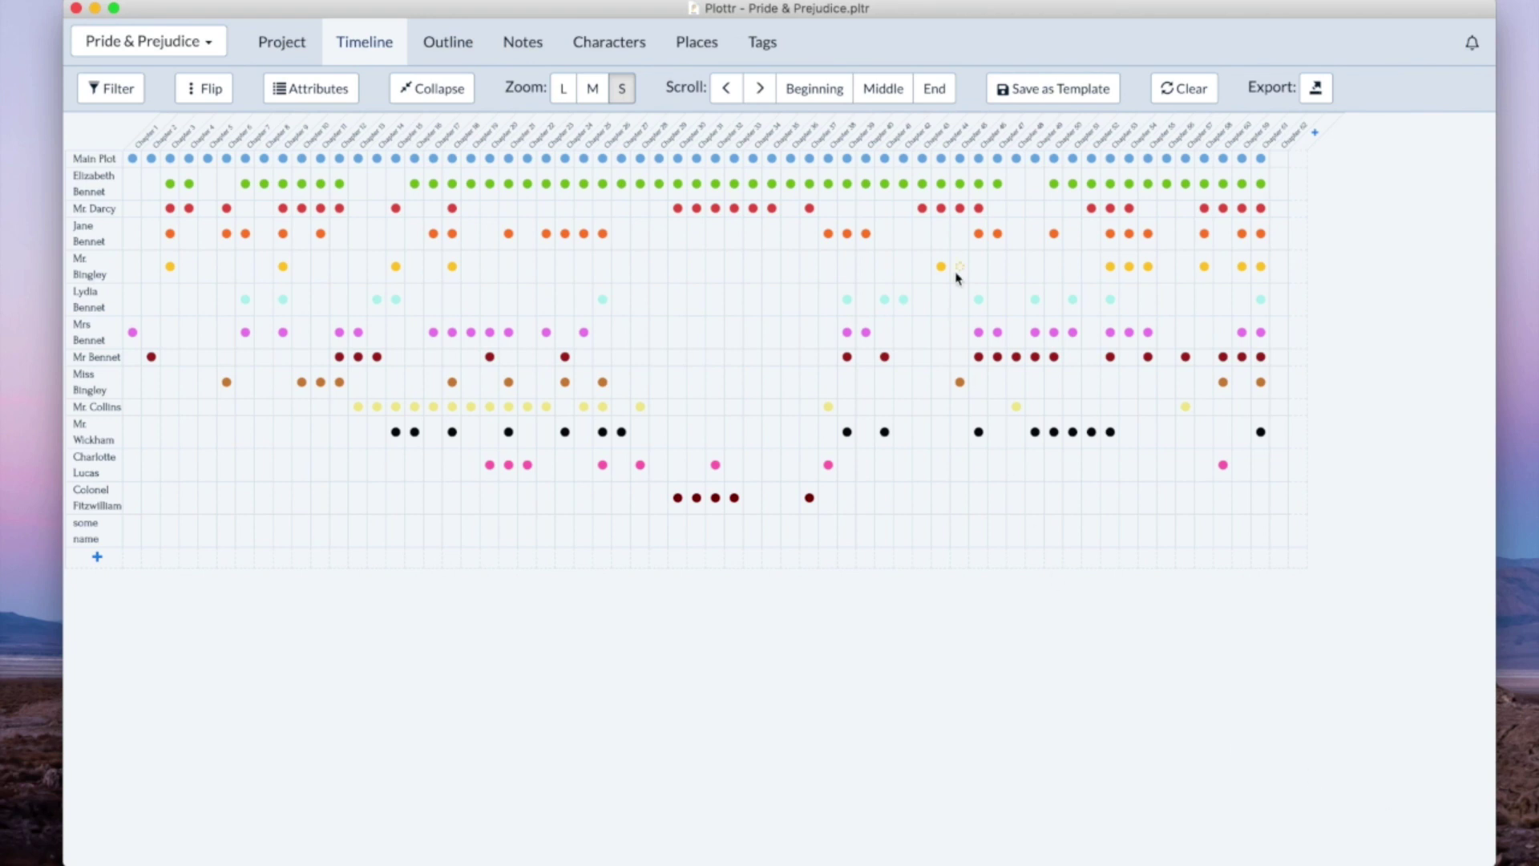
{"action": "mouse_move", "coordinate": [852, 148]}
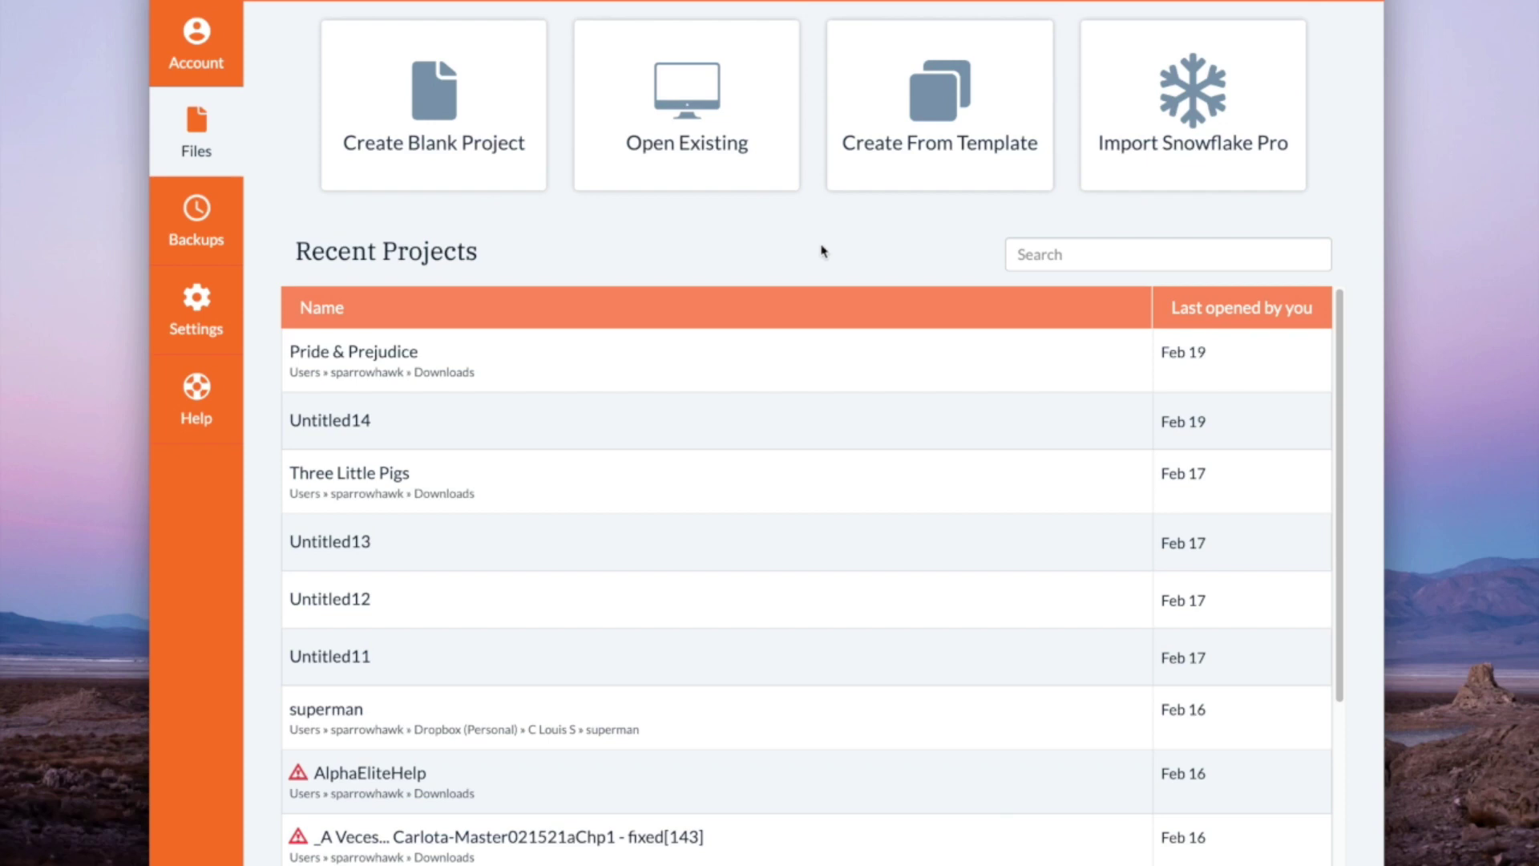
Preview the 12 Chapter Mystery Formula template, then edit The Really Good One template's details.
{"action": "left_click", "coordinate": [917, 166]}
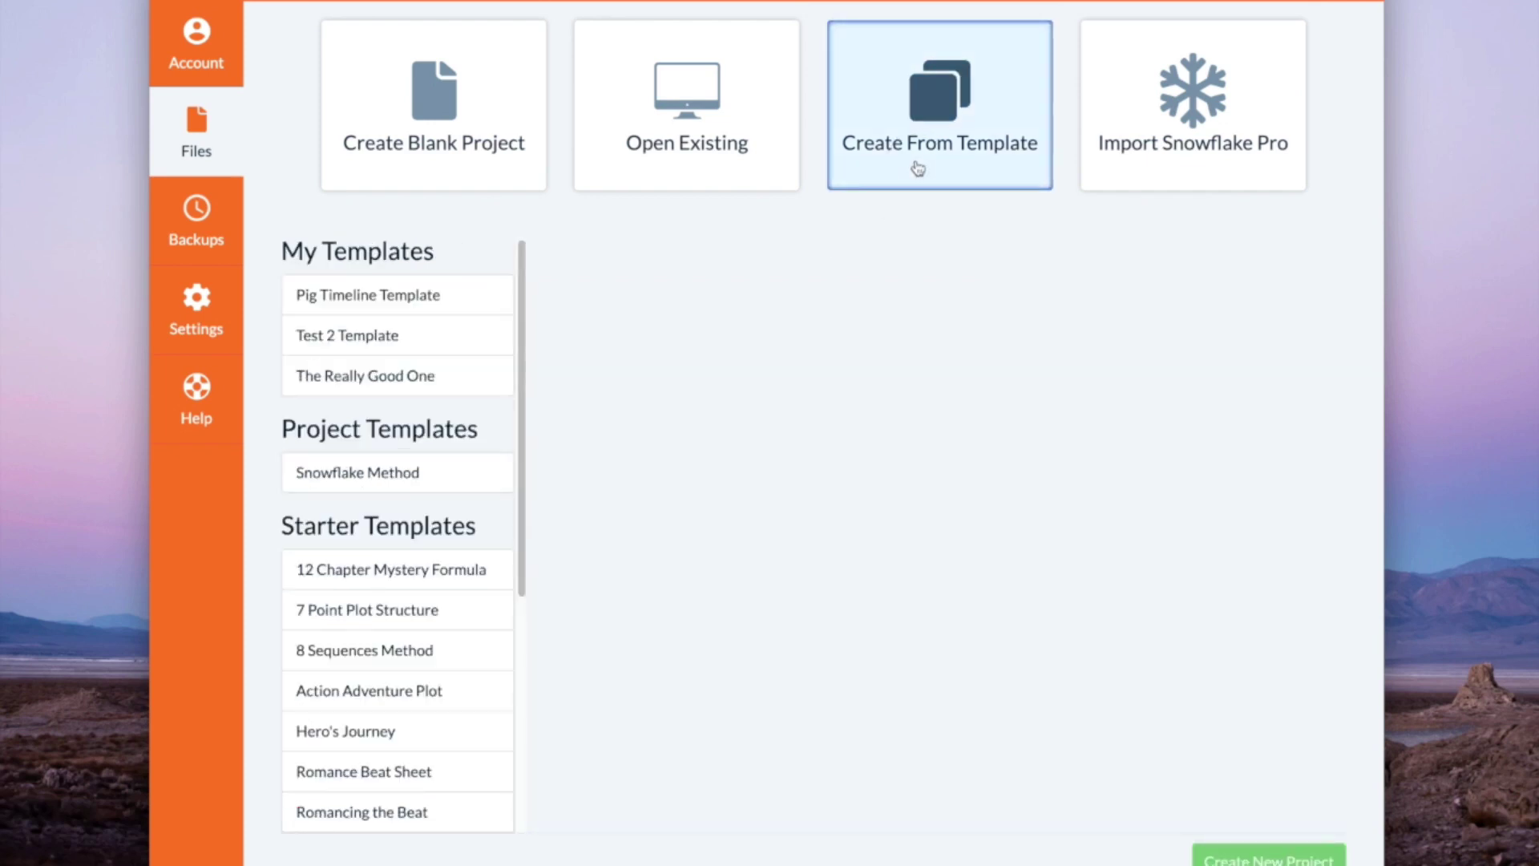
{"action": "left_click", "coordinate": [442, 565]}
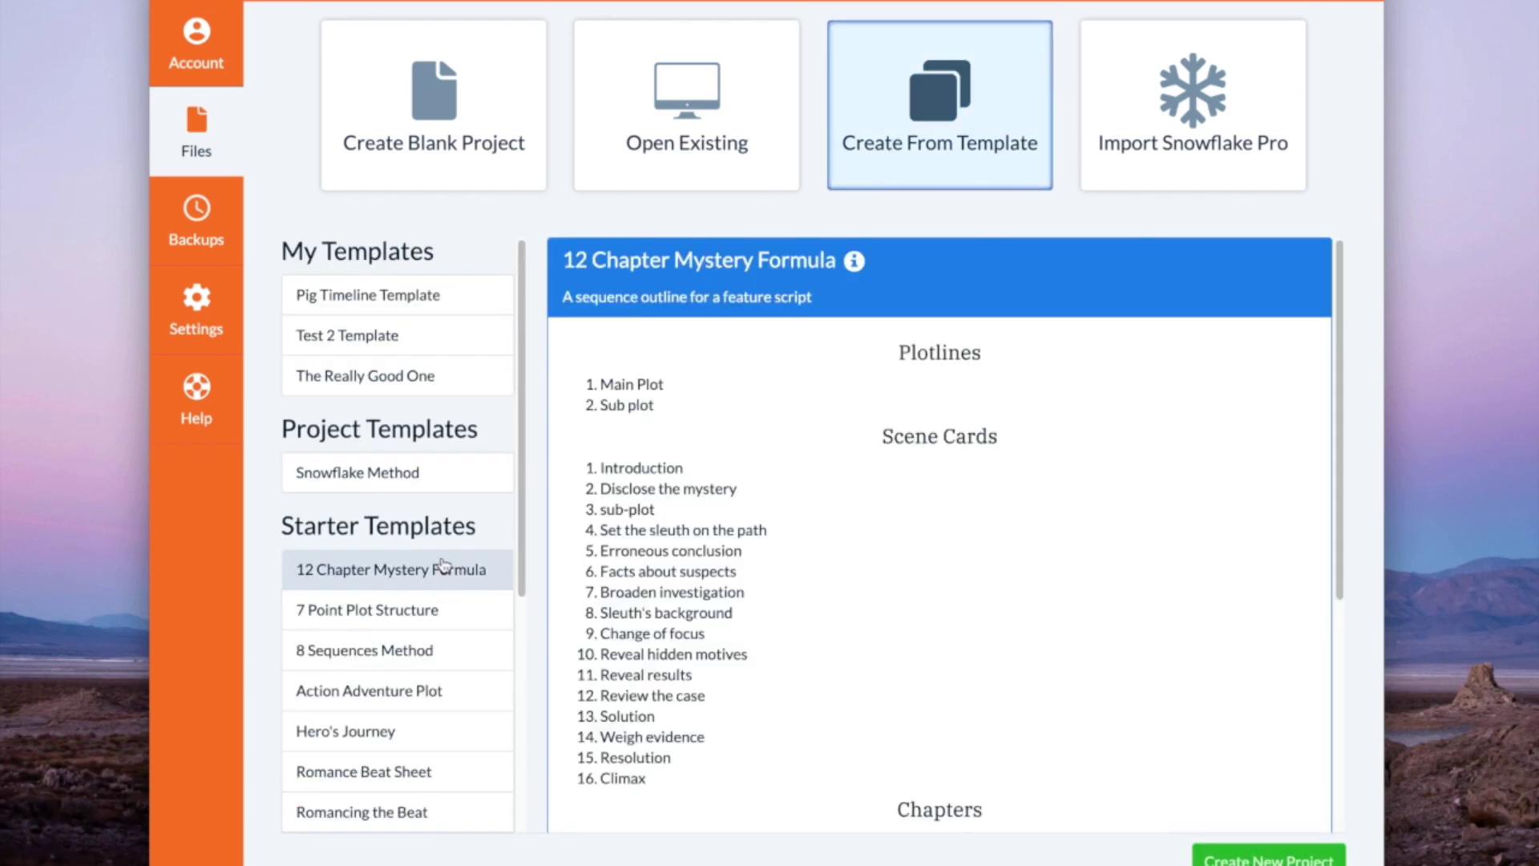
{"action": "scroll", "coordinate": [720, 574], "scroll_direction": "down", "scroll_amount": 5}
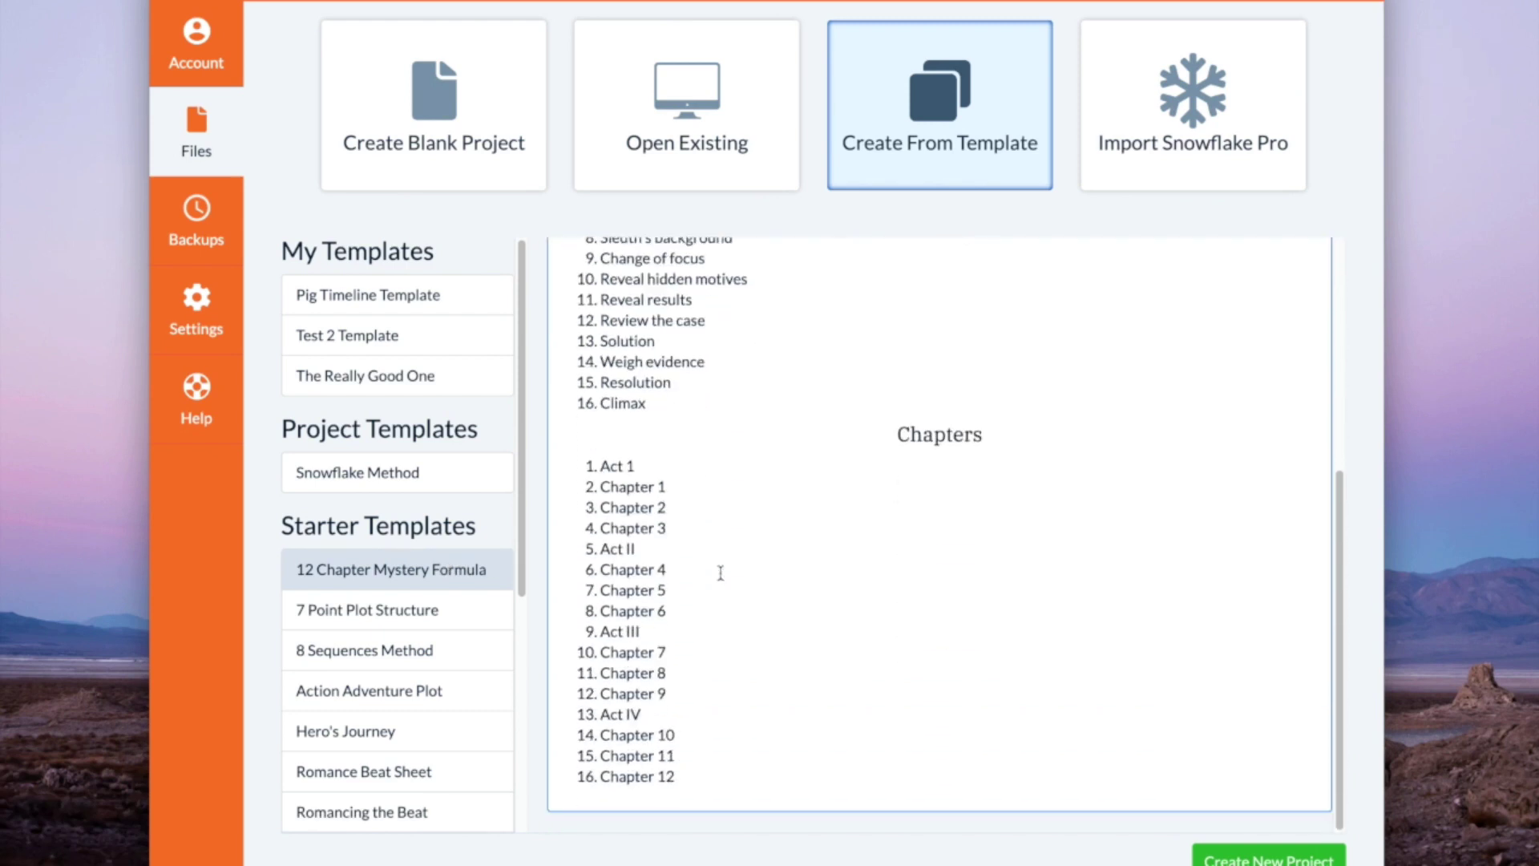
{"action": "left_click", "coordinate": [380, 377]}
{"action": "left_click", "coordinate": [320, 401]}
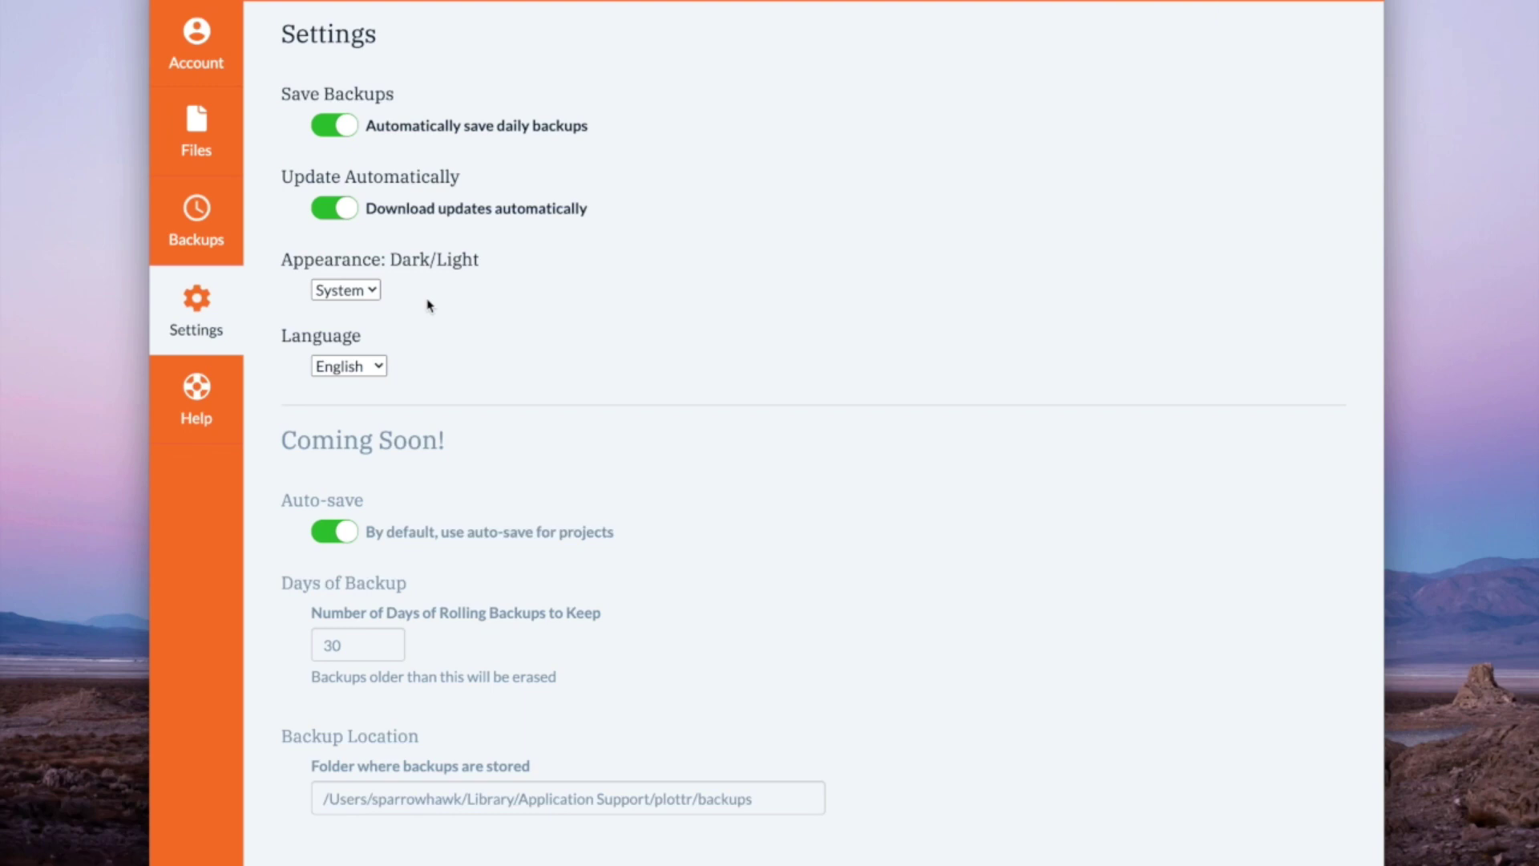
Switch the Appearance setting to Dark, then back to Light.
{"action": "left_click", "coordinate": [371, 293]}
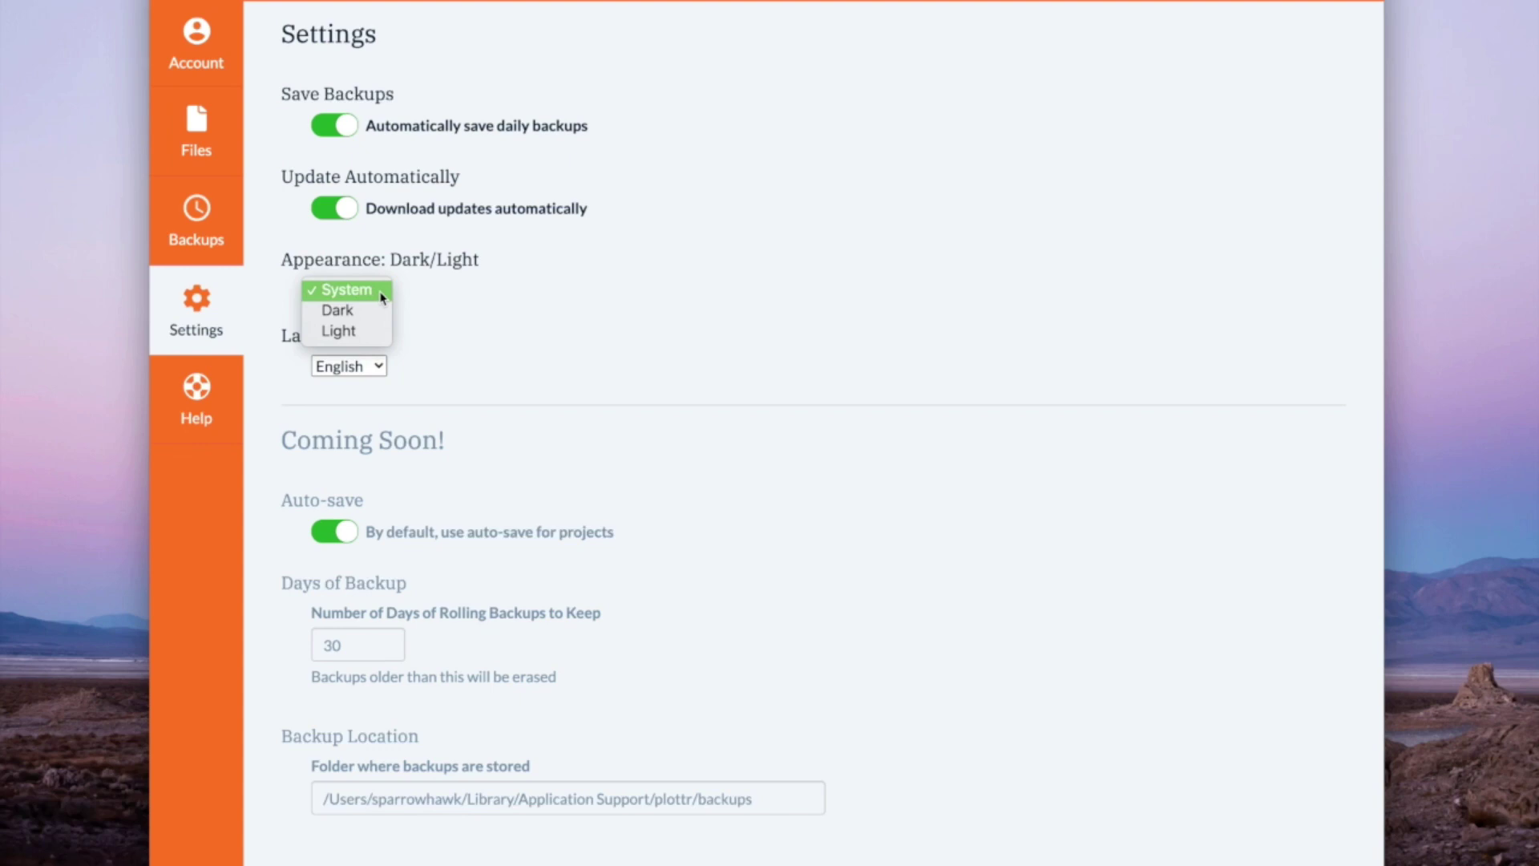
{"action": "left_click", "coordinate": [368, 309]}
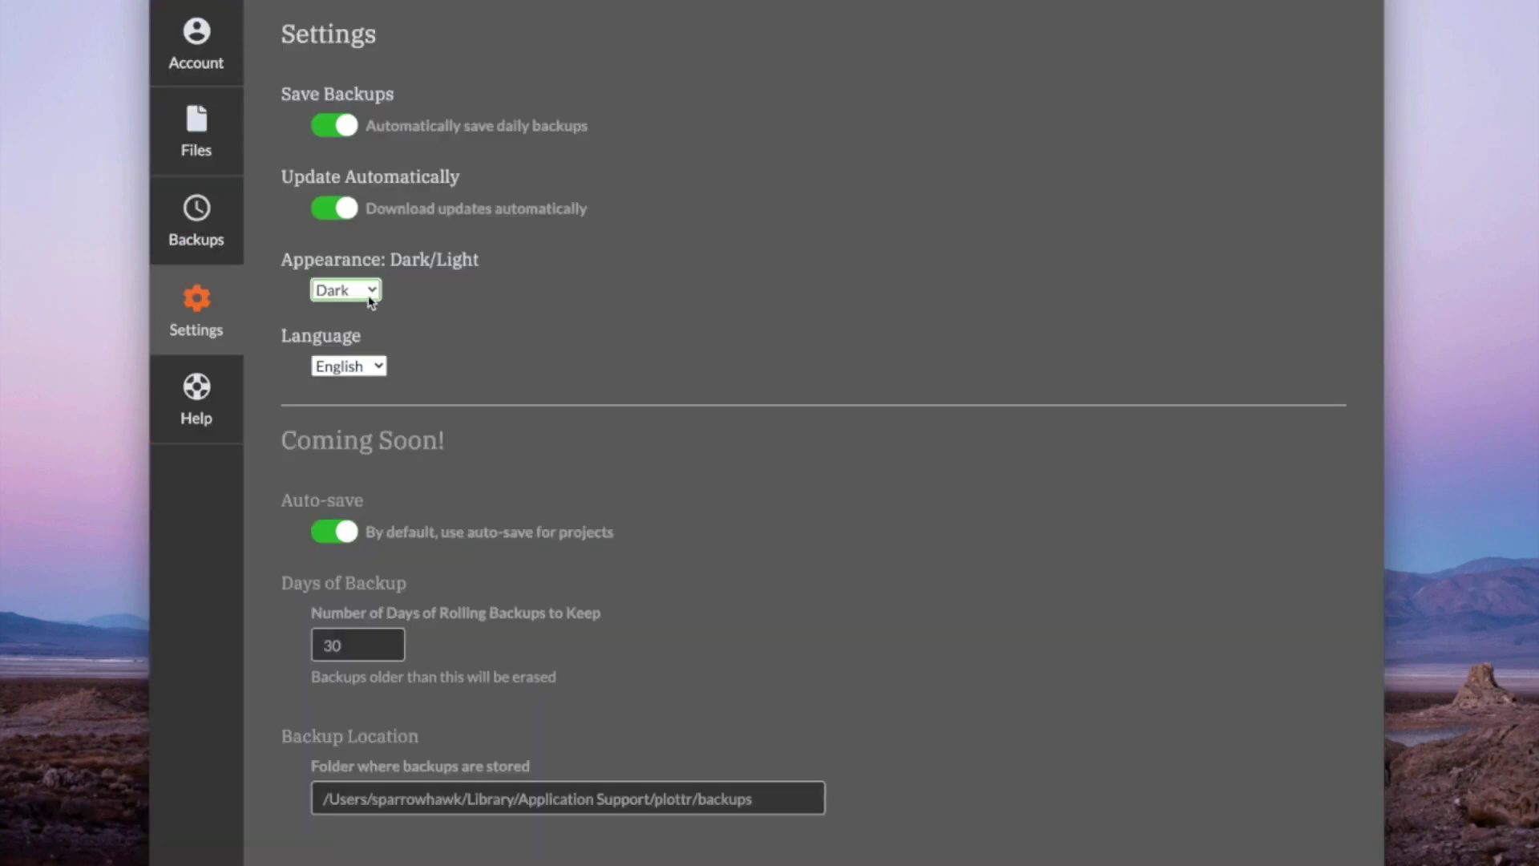
{"action": "left_click", "coordinate": [371, 290]}
{"action": "left_click", "coordinate": [360, 311]}
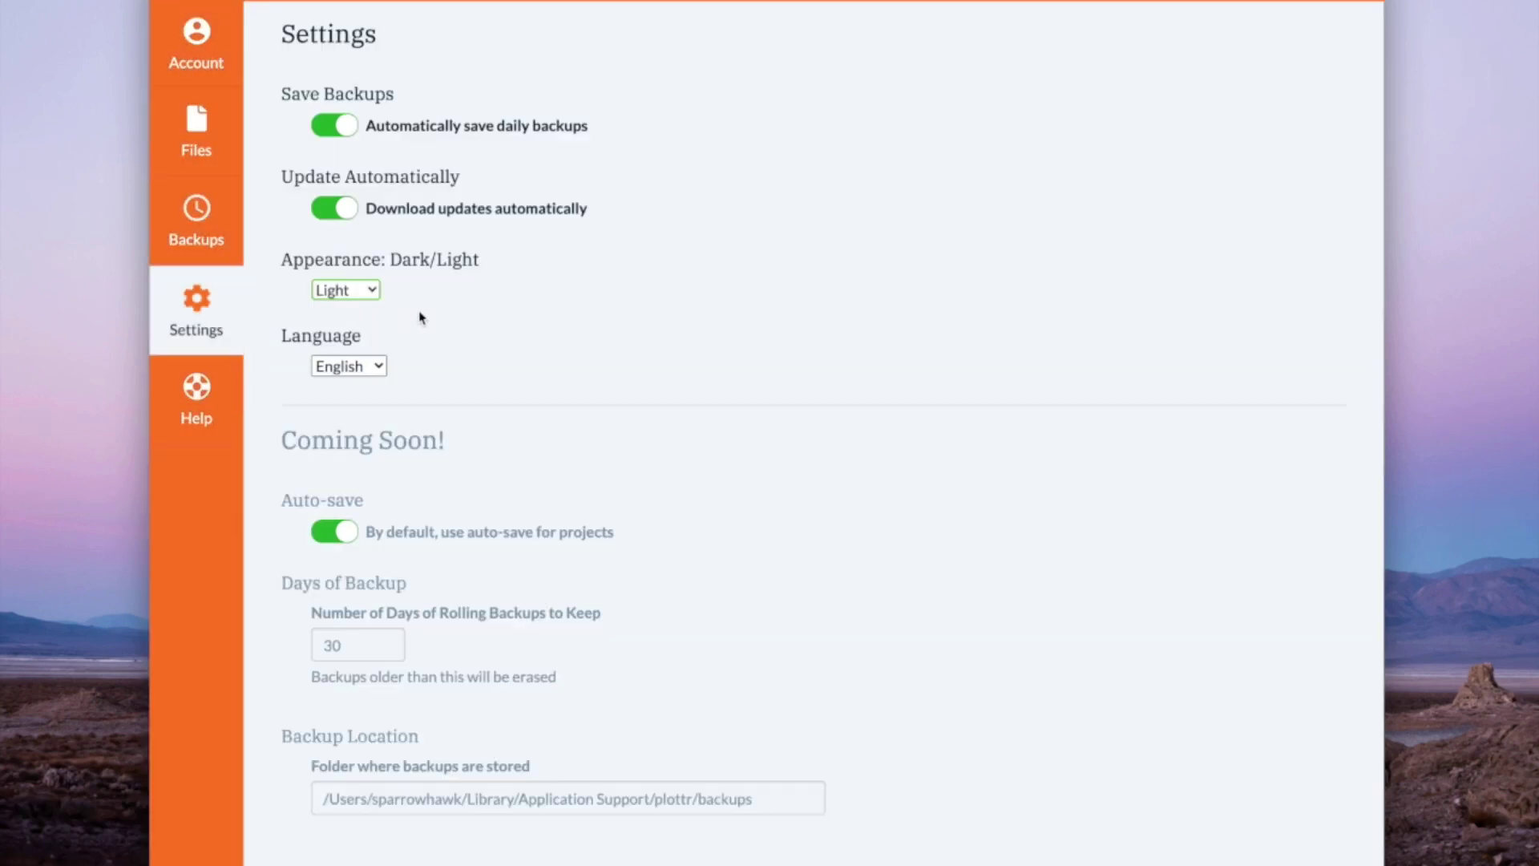
{"action": "left_click", "coordinate": [371, 290]}
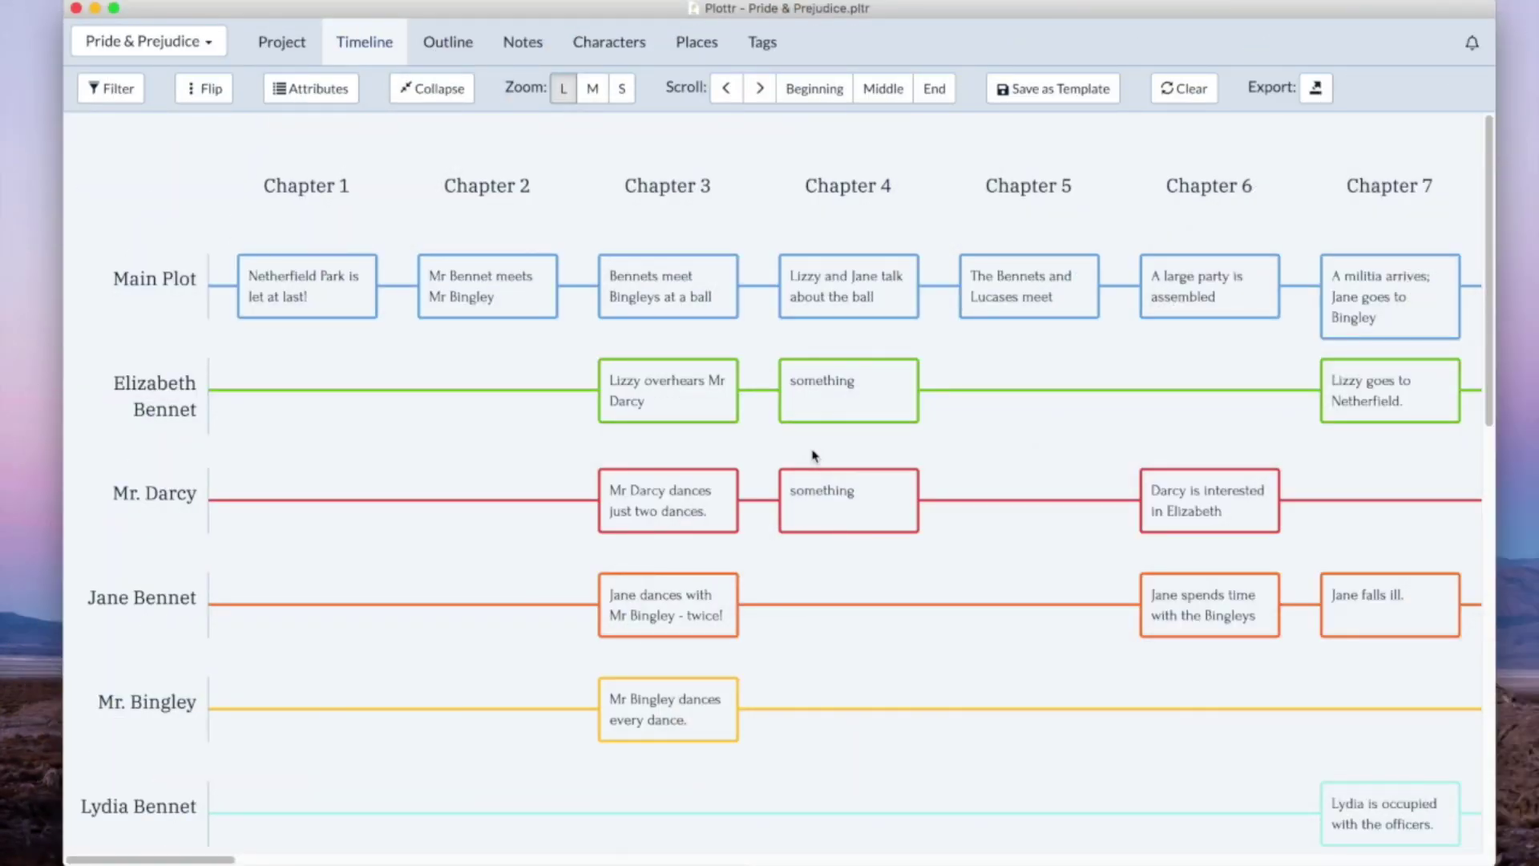
{"action": "mouse_move", "coordinate": [1385, 405]}
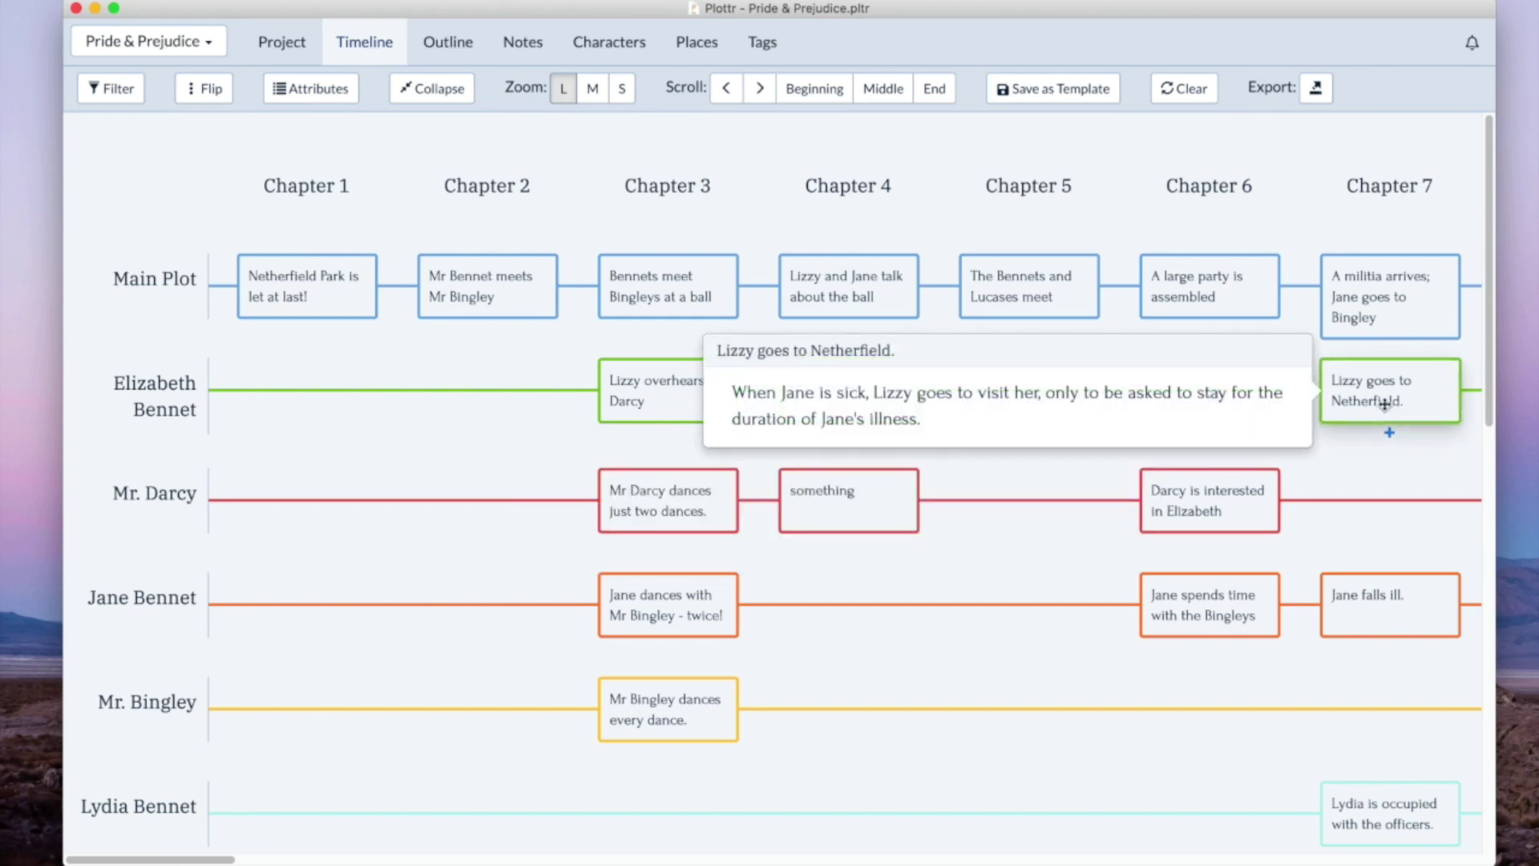
{"action": "scroll", "coordinate": [1349, 449], "scroll_direction": "right", "scroll_amount": 10}
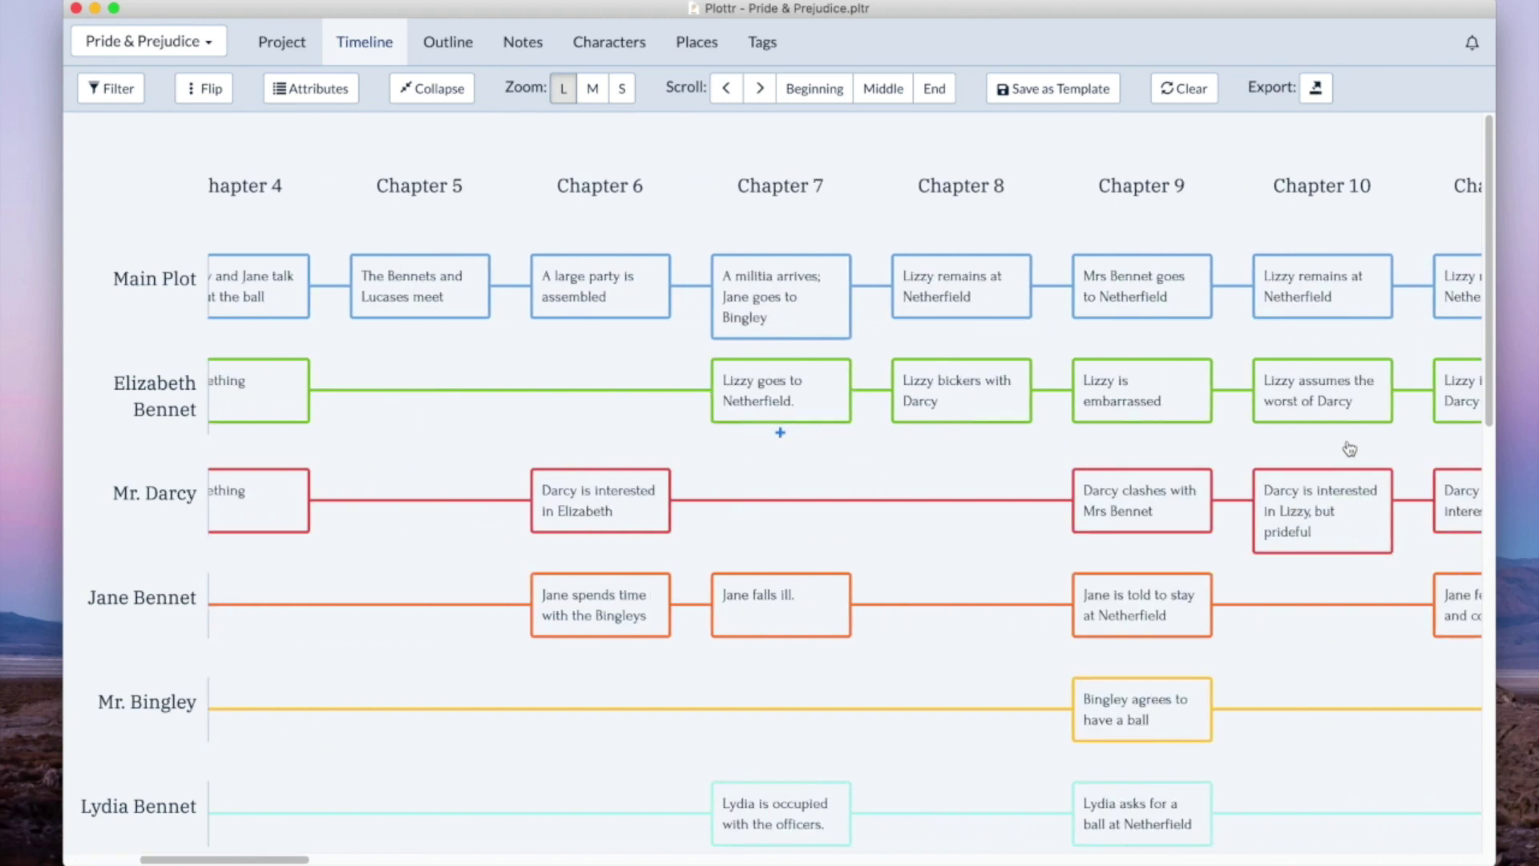
{"action": "scroll", "coordinate": [1349, 449], "scroll_direction": "right", "scroll_amount": 2}
{"action": "mouse_move", "coordinate": [328, 394]}
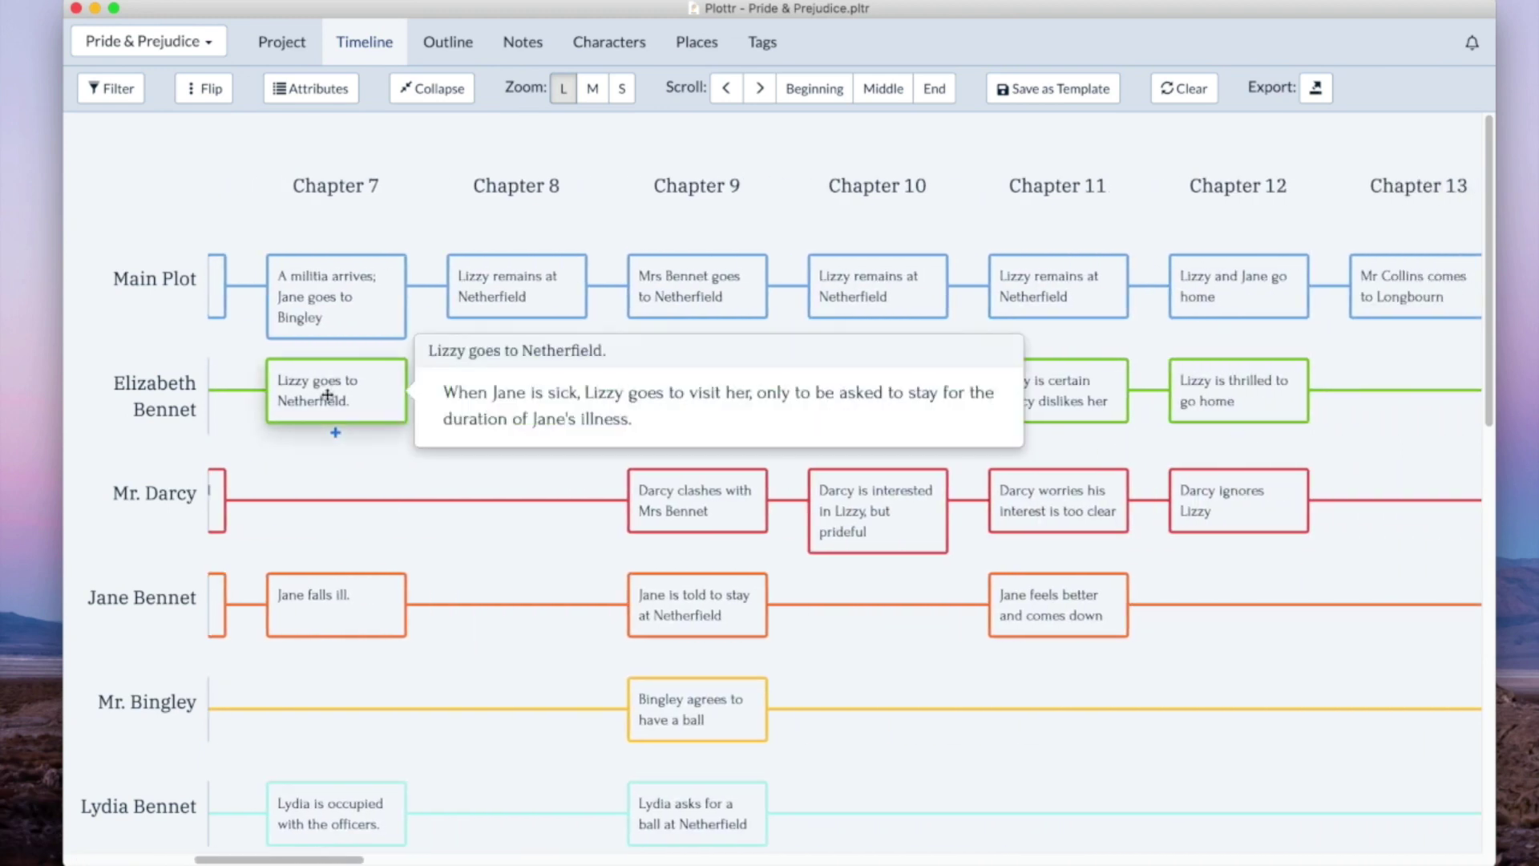
{"action": "scroll", "coordinate": [318, 453], "scroll_direction": "left", "scroll_amount": 12}
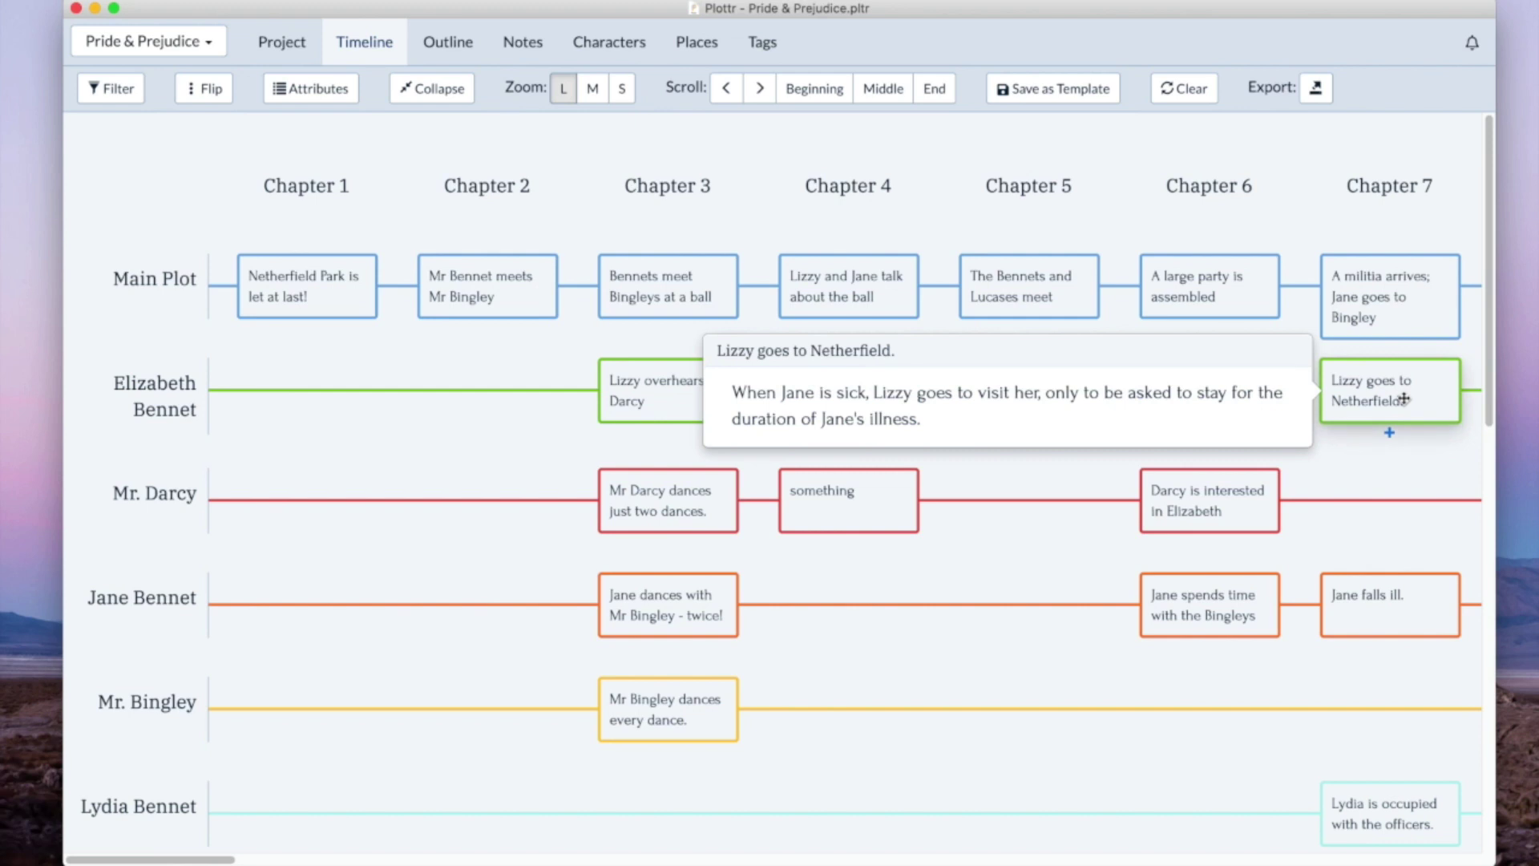
{"action": "left_click", "coordinate": [851, 498]}
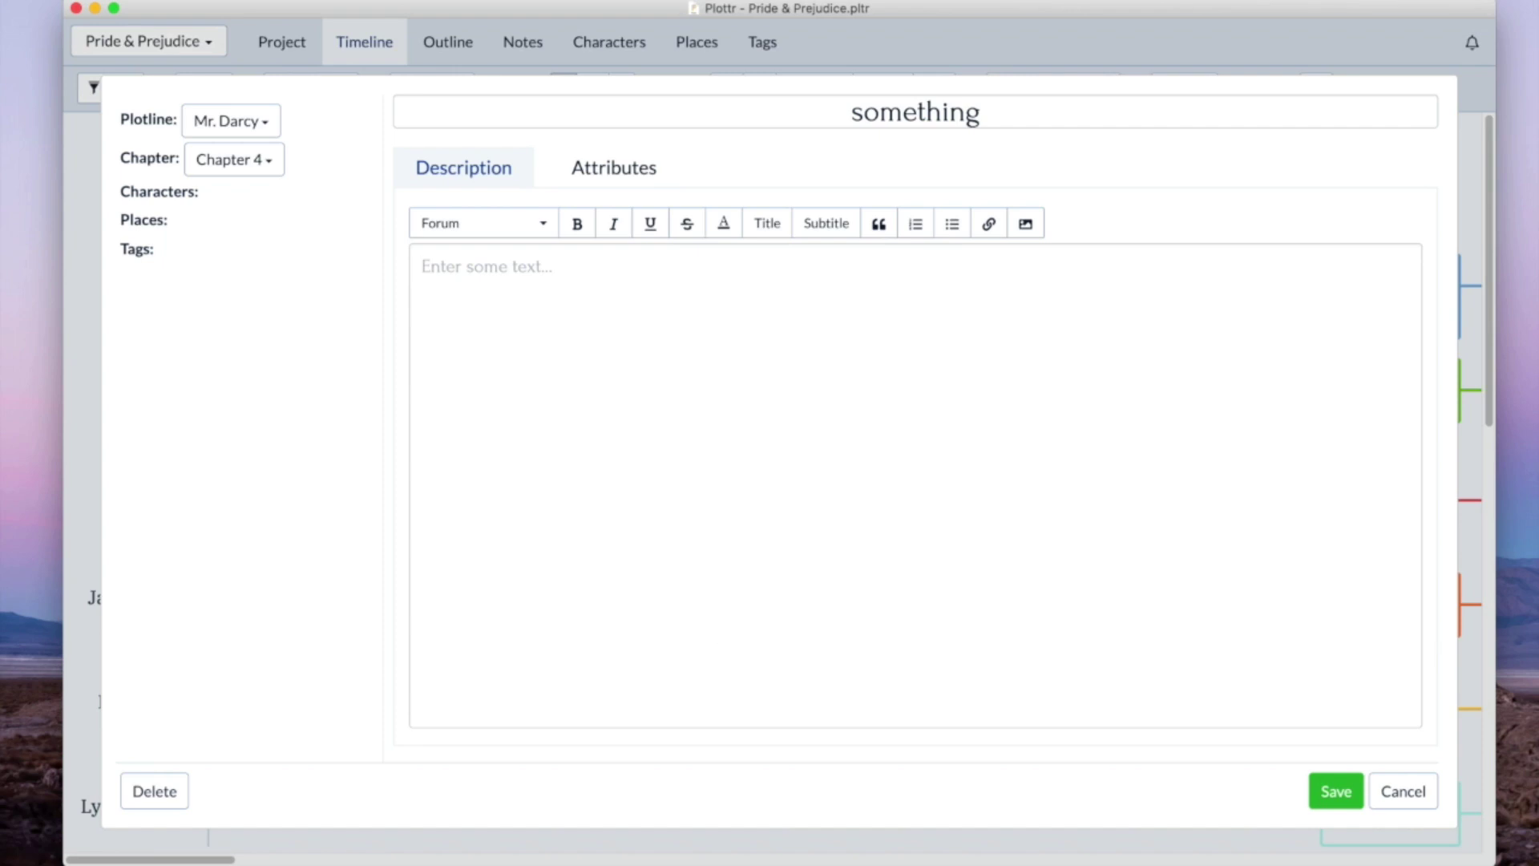
{"action": "type", "text": "skdkfsdf"}
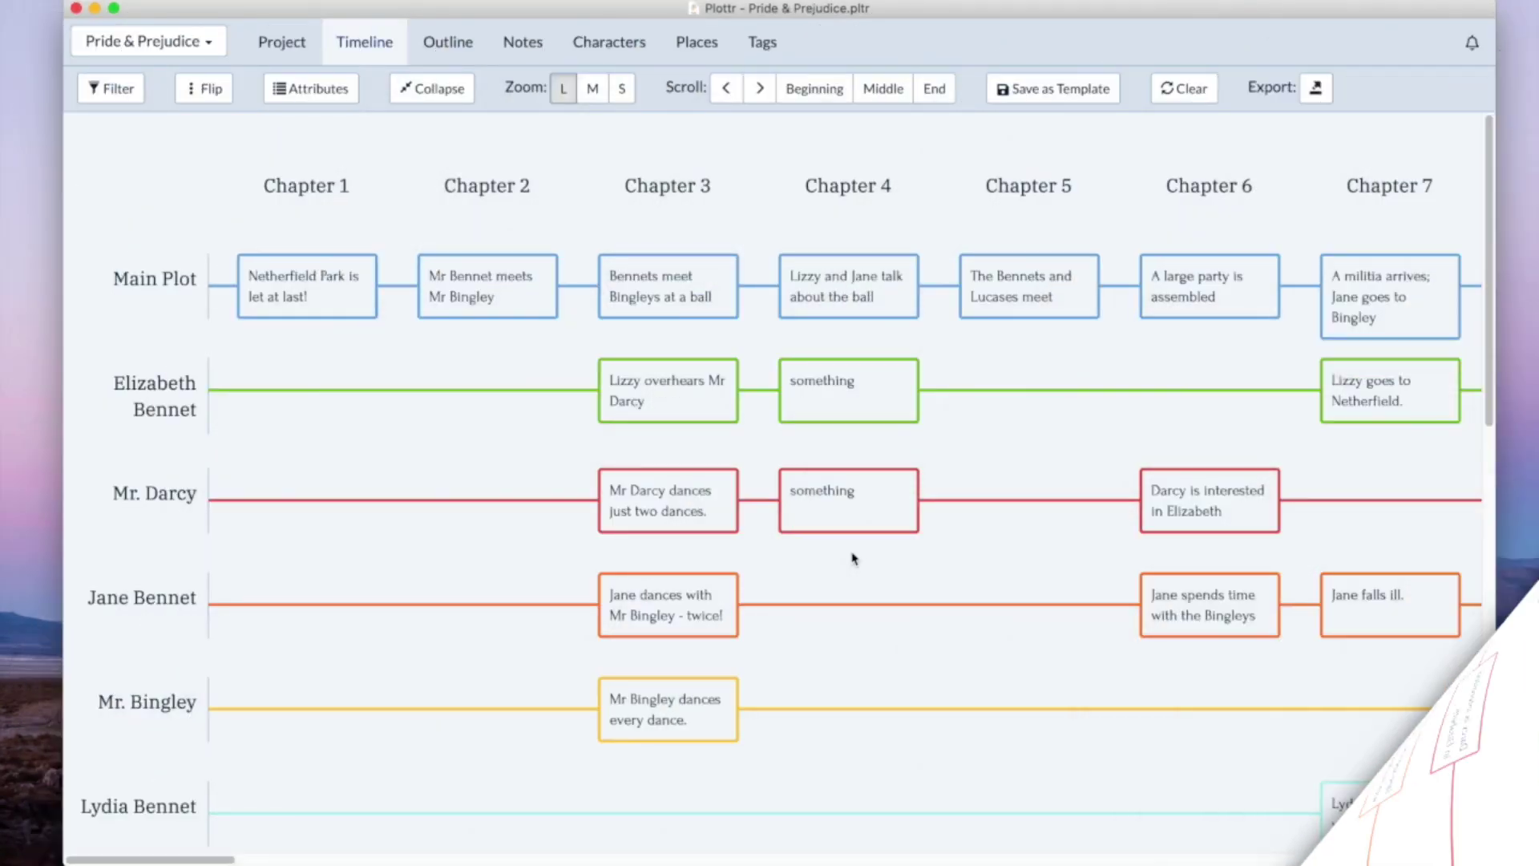